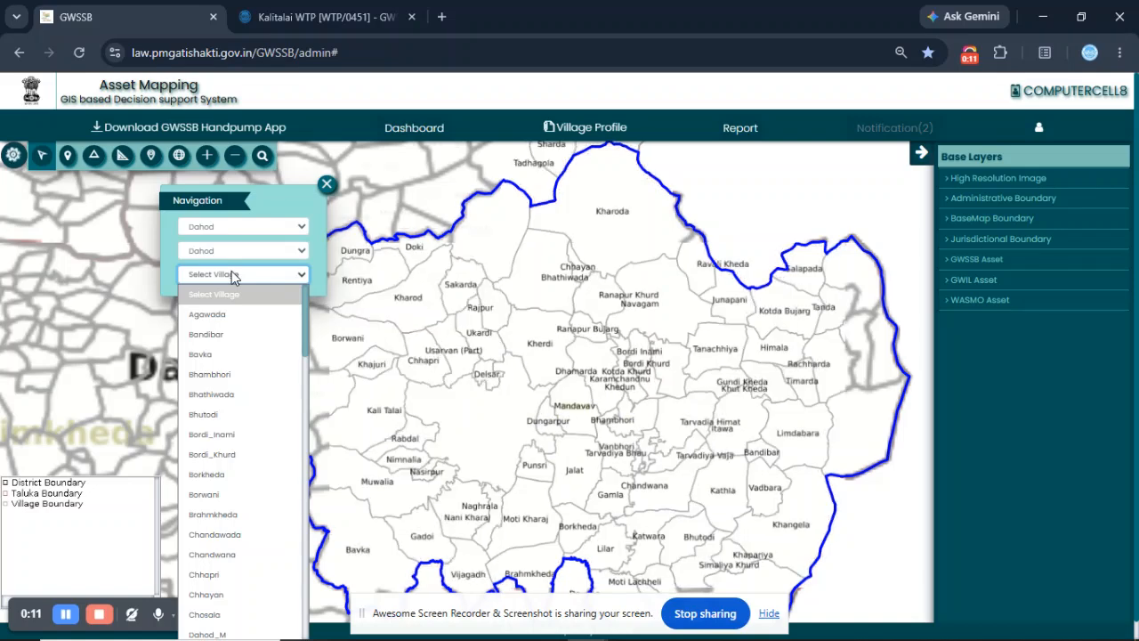
Step: Go to the village Kali_Talai on the map and display the High Resolution Image layer
key("k")
key("Return")
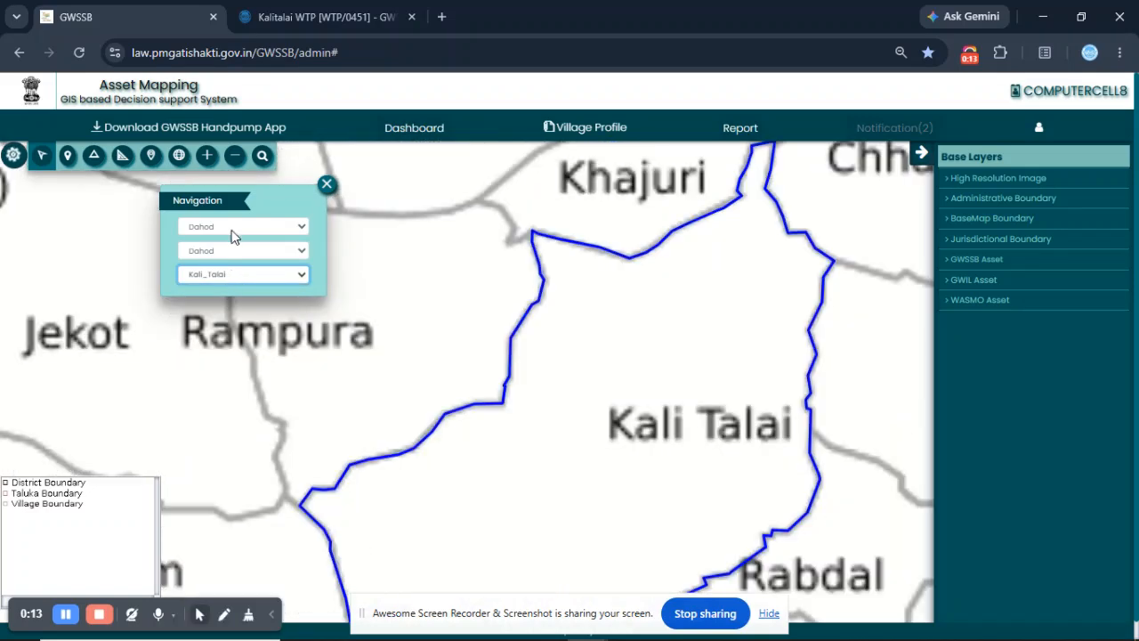
left_click(328, 186)
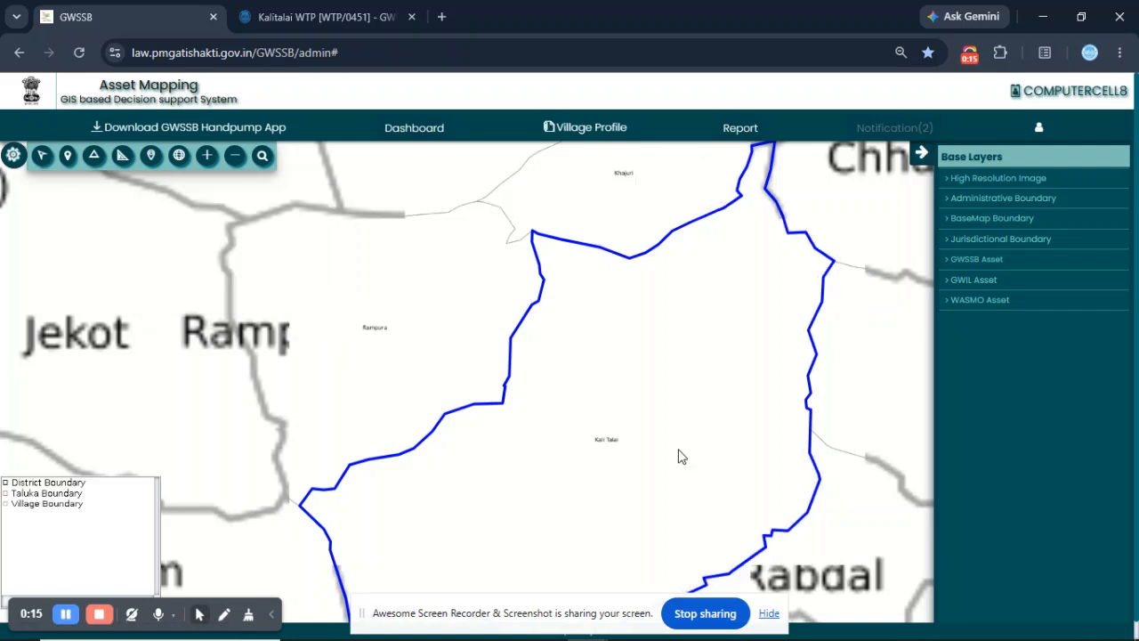
left_click(1007, 183)
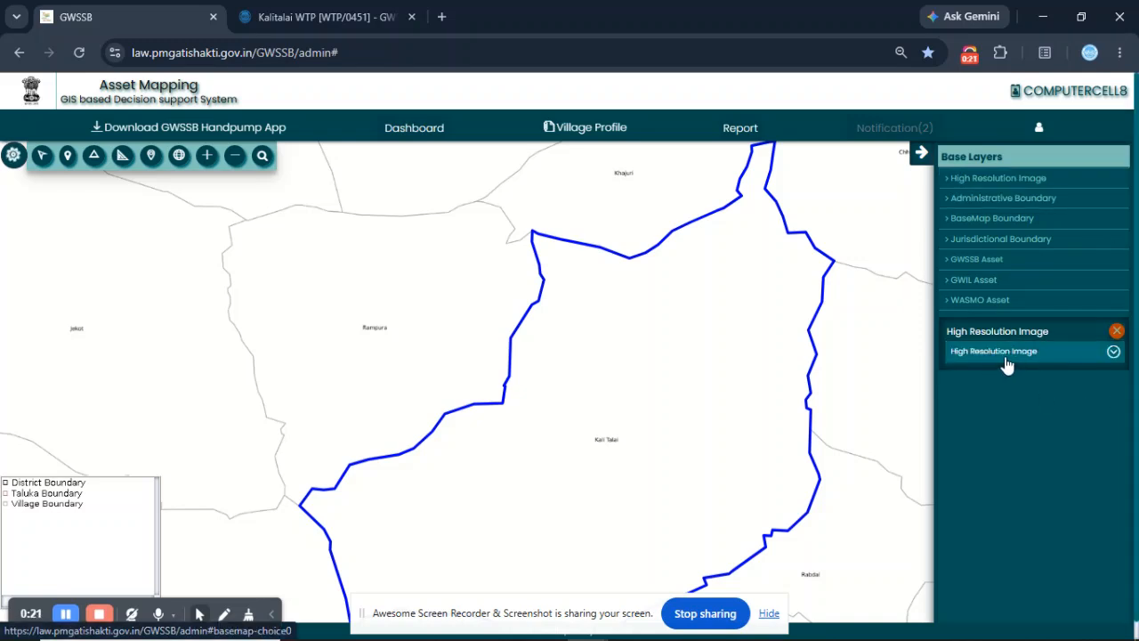
left_click(1052, 354)
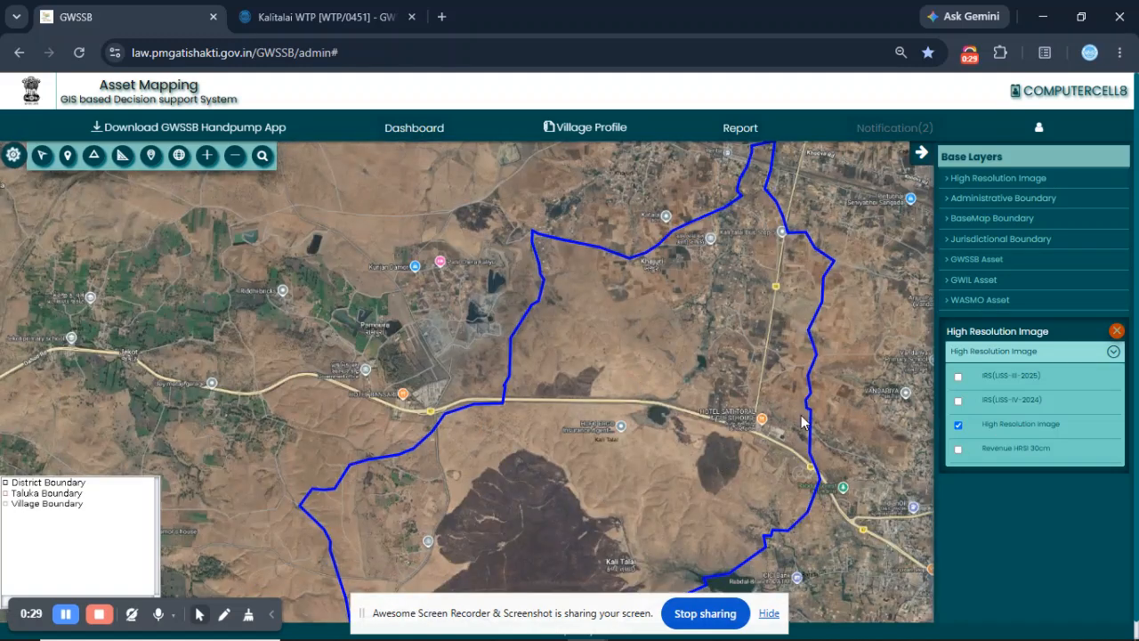
Step: Add a Filter Plant geometry point on the large circular tank at GWSSB Kalitalai WTP
scroll(781, 440, "up", 1)
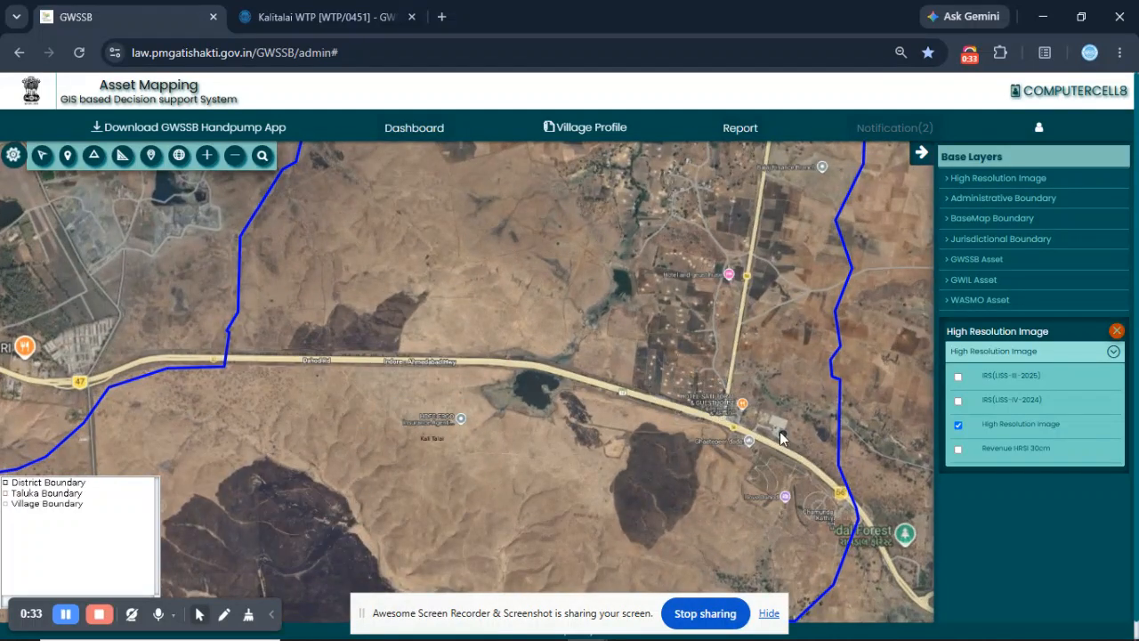
scroll(780, 431, "up", 3)
scroll(779, 431, "up", 2)
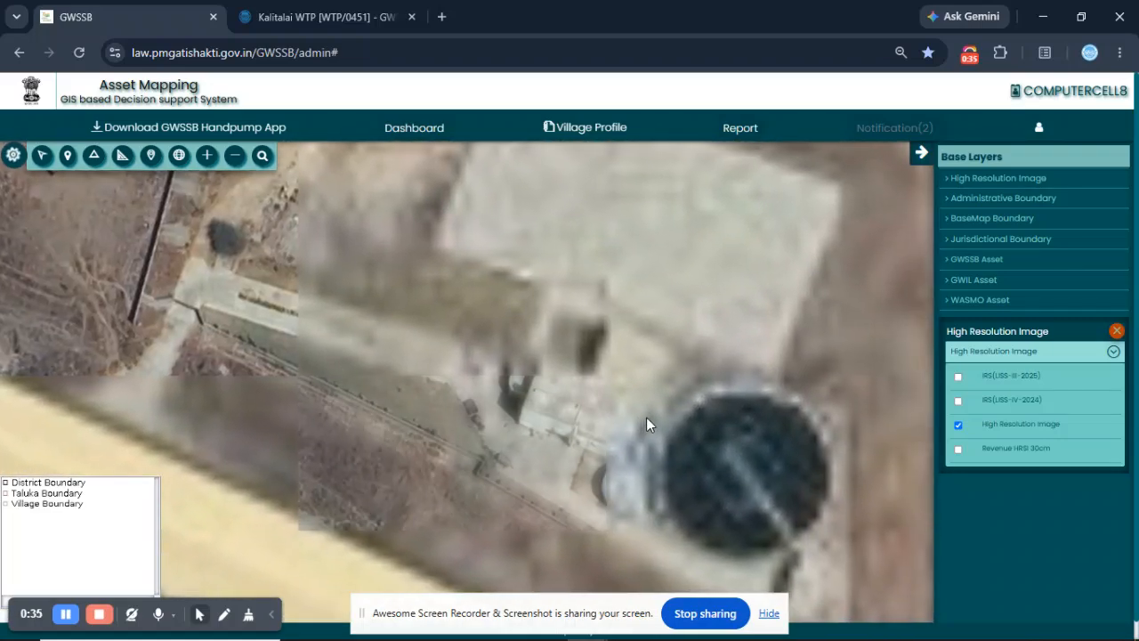
left_click(93, 160)
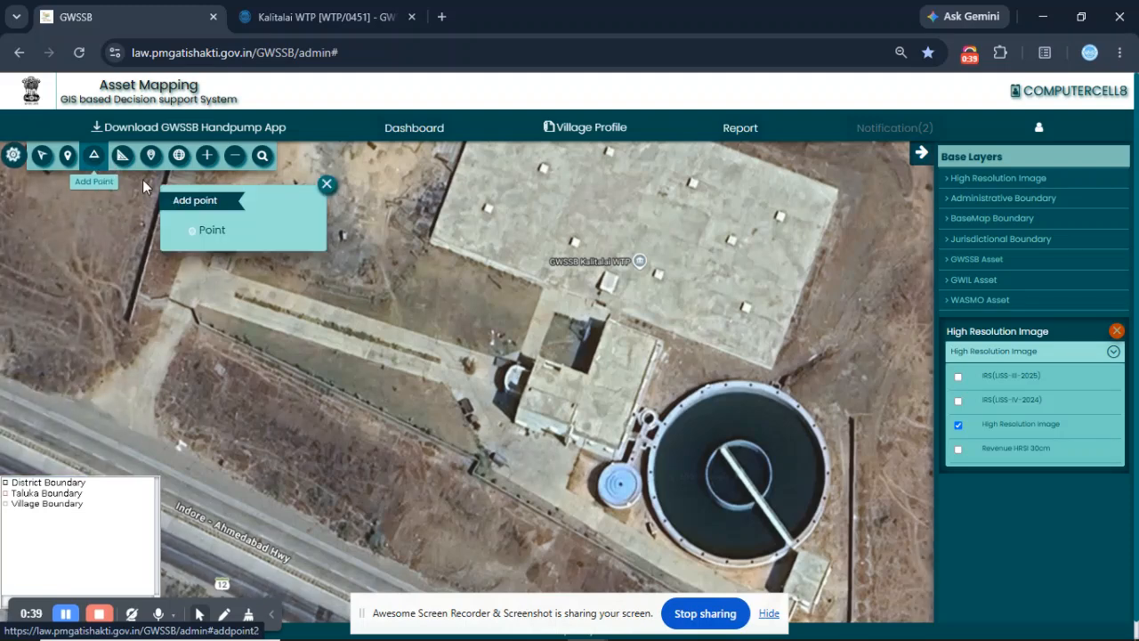
left_click(212, 233)
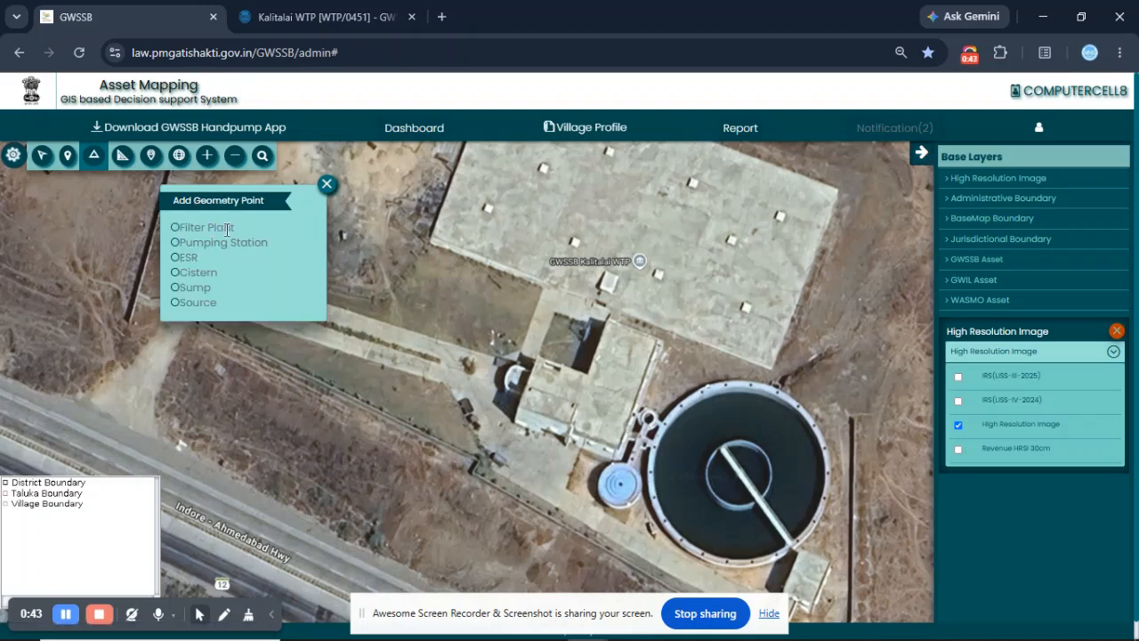
left_click(176, 229)
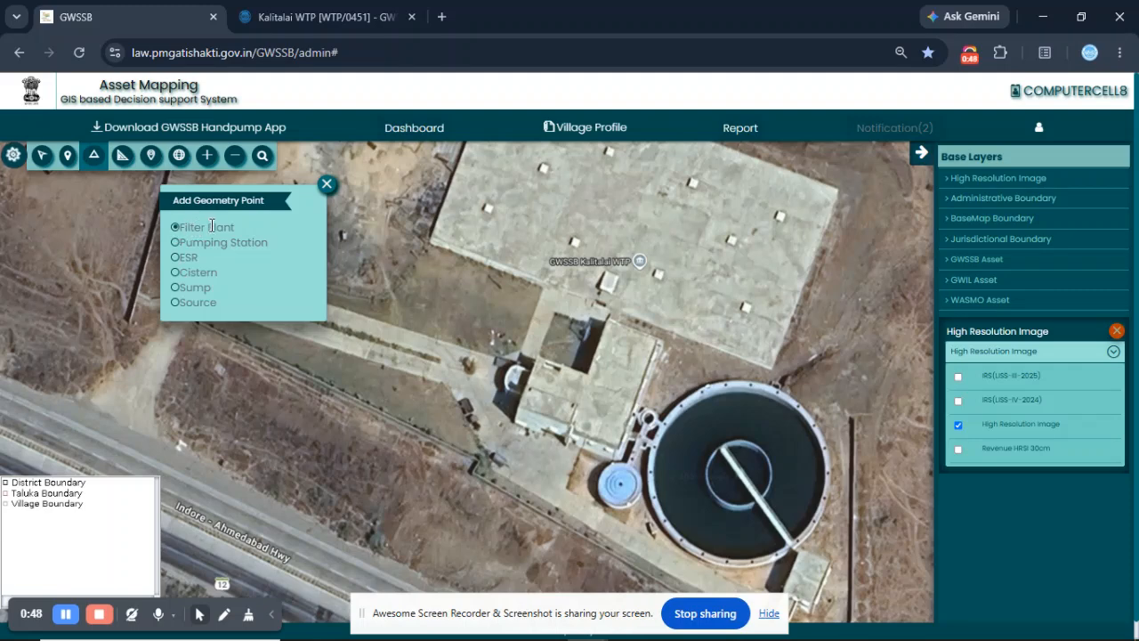
left_click(738, 477)
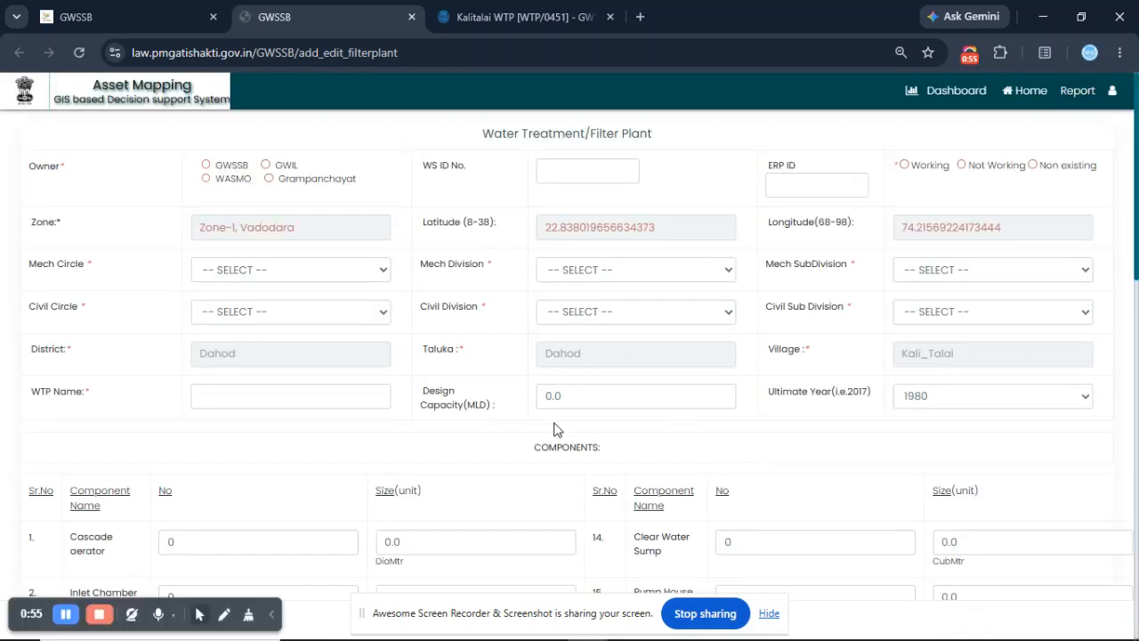
Step: Set the owner to GWSSB, copy the ERP ID WTP/0451 from the Kalitalai WTP record, and set the status to Working
left_click(205, 167)
left_click(788, 181)
left_click(533, 25)
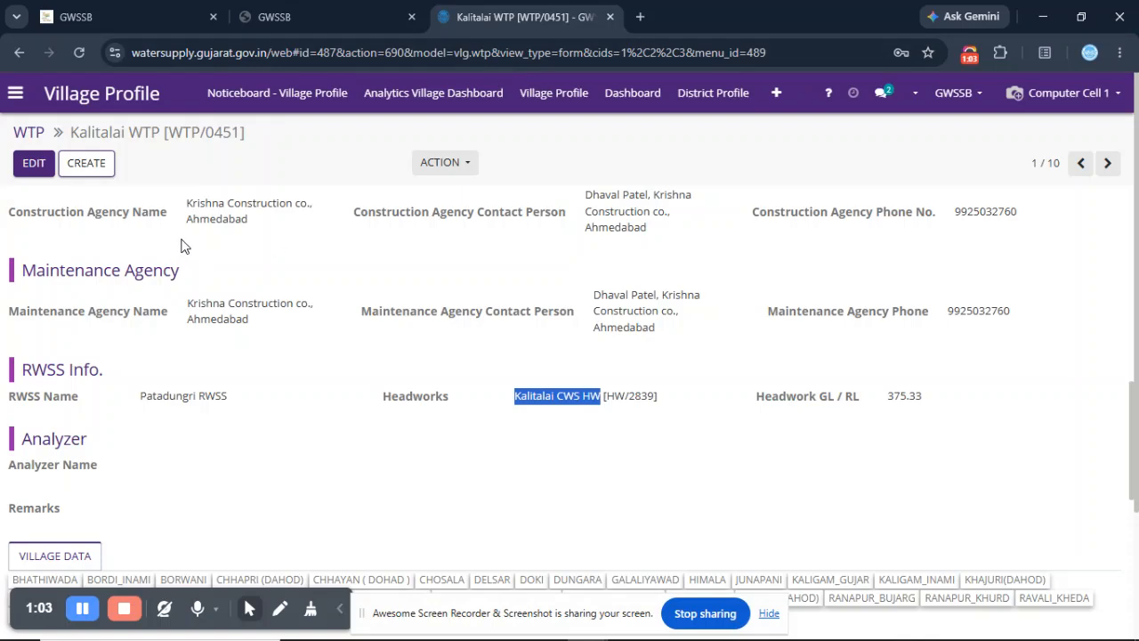
scroll(226, 285, "up", 10)
triple_click(67, 257)
key("ctrl+c")
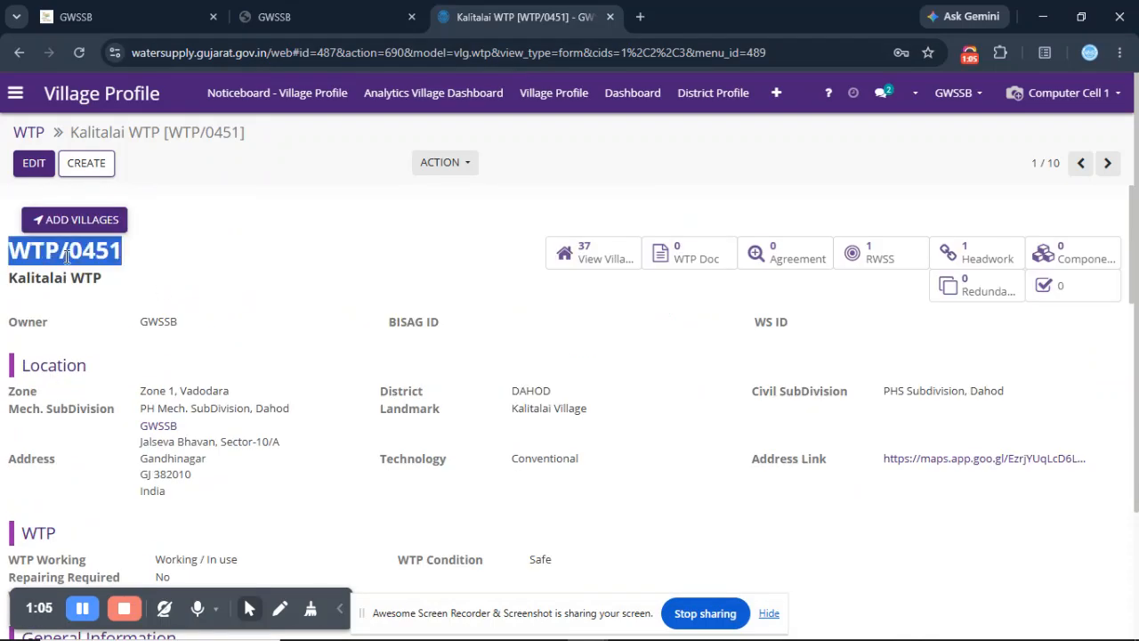
left_click(285, 17)
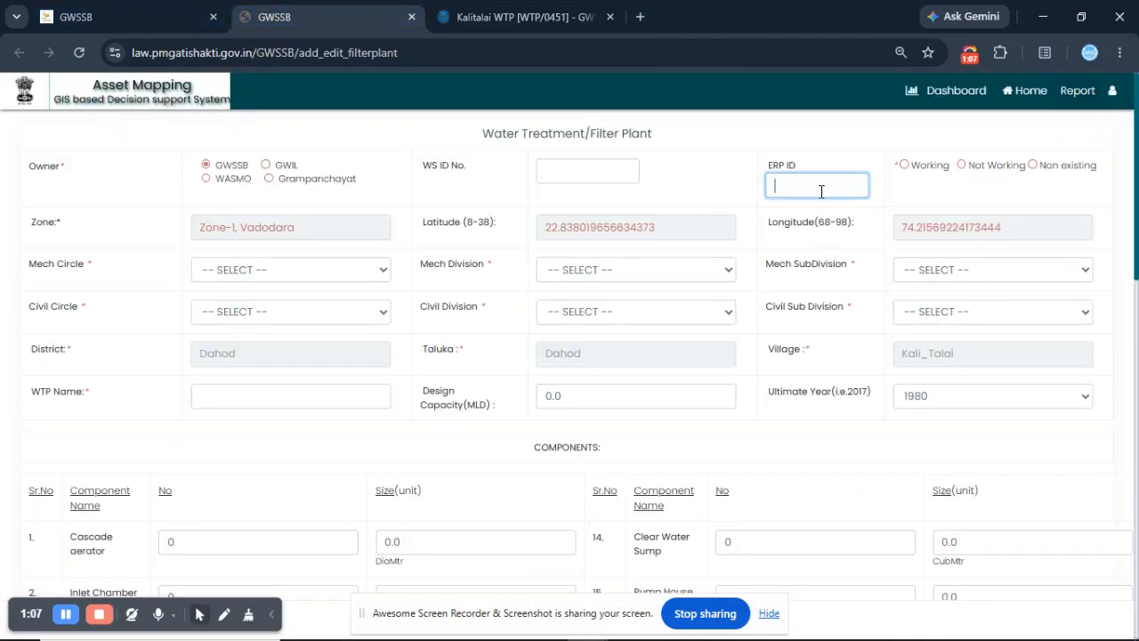
key("ctrl+v")
left_click(905, 165)
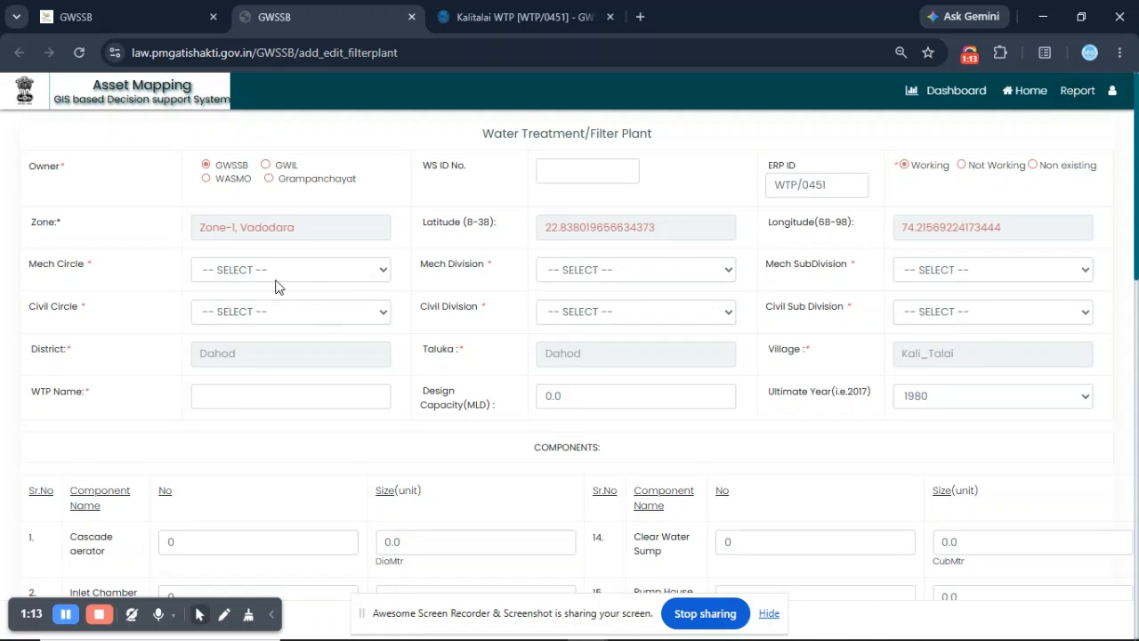
Step: Set Mech Circle to P. H. Mech. Circle, Vadodara, with the Dahod Mech Division and the Dahod Mech SubDivision
left_click(326, 271)
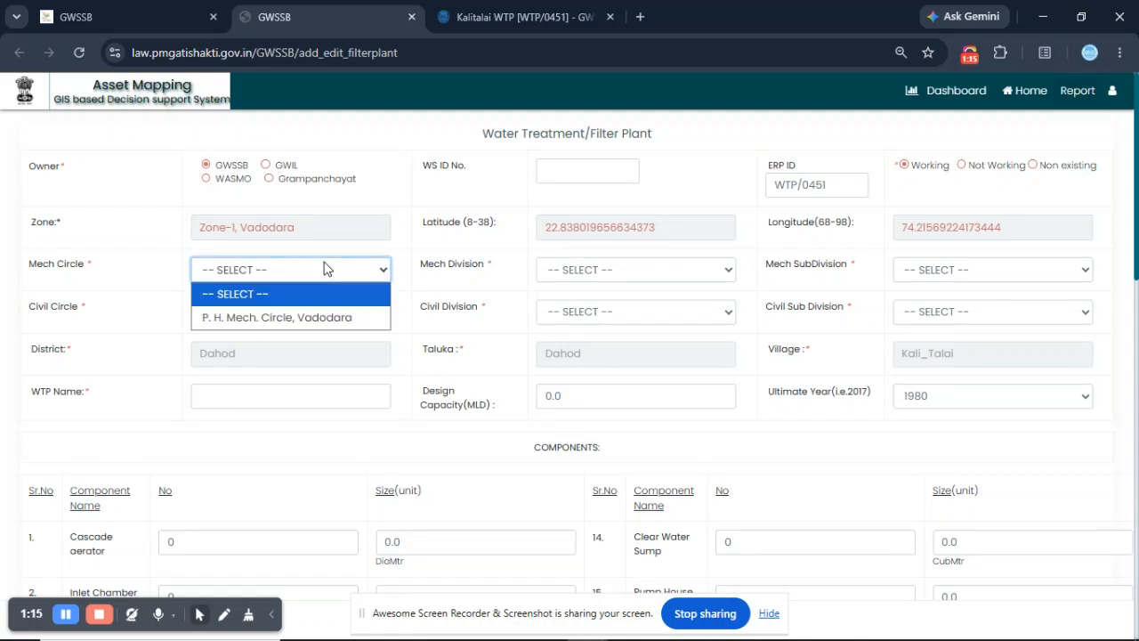
left_click(320, 318)
left_click(573, 271)
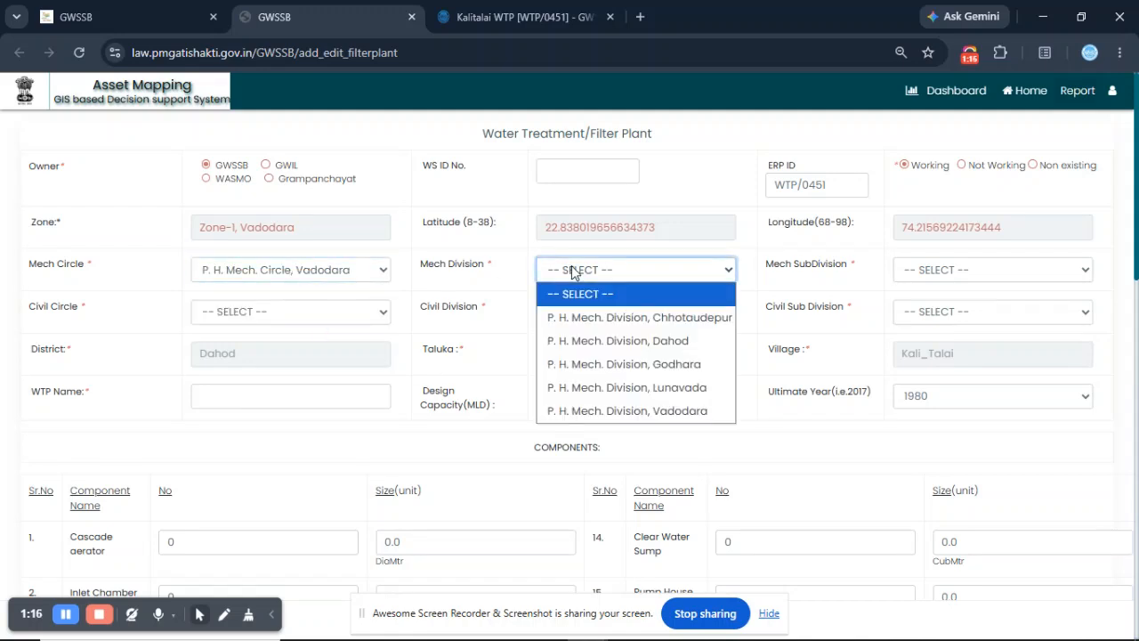
left_click(588, 340)
left_click(951, 271)
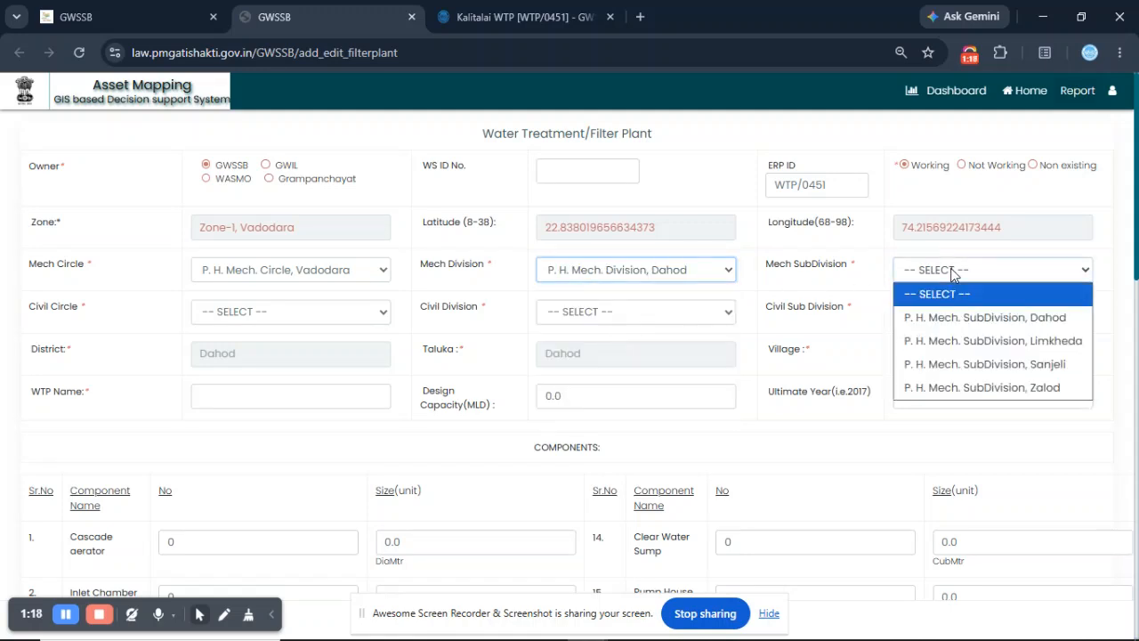
left_click(976, 319)
Step: Set Civil Circle to P. H. Circle, Godhara, Civil Division to P. H. Works Division, Dahod, and Civil Sub Division to P. H. Subdivision, Dahod
left_click(305, 321)
left_click(320, 358)
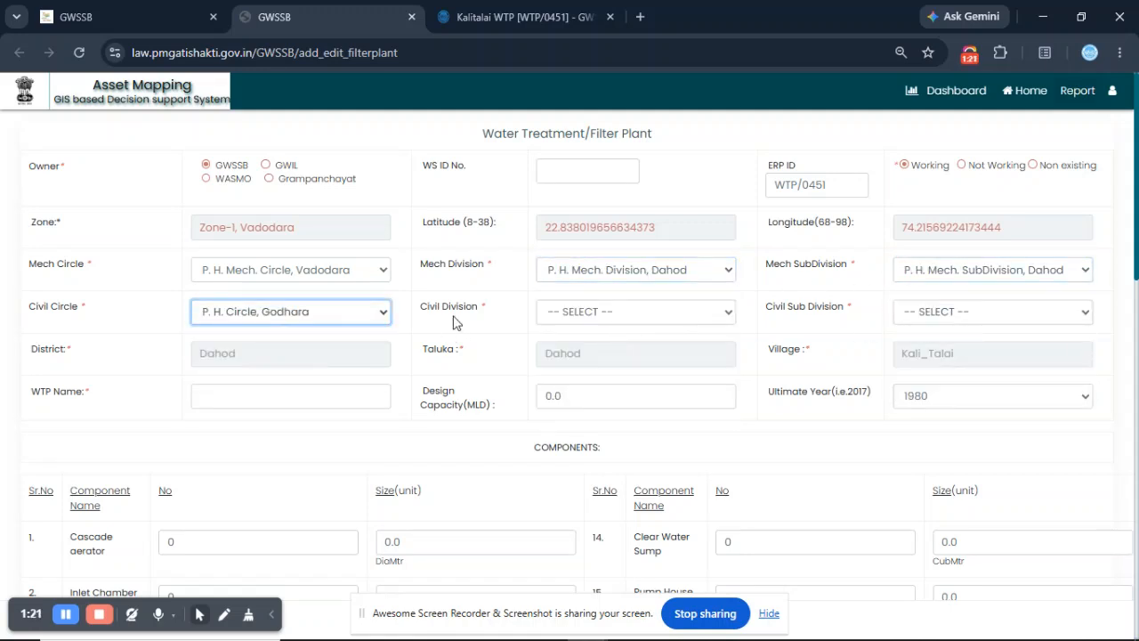
left_click(619, 312)
left_click(624, 360)
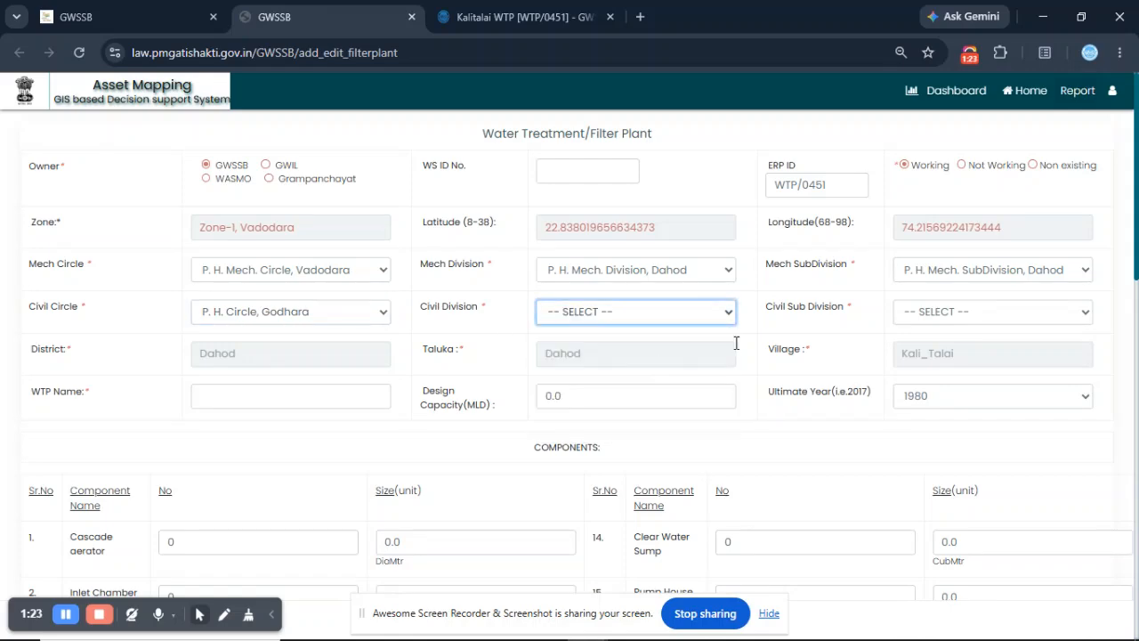
left_click(990, 311)
left_click(1014, 413)
scroll(491, 306, "down", 3)
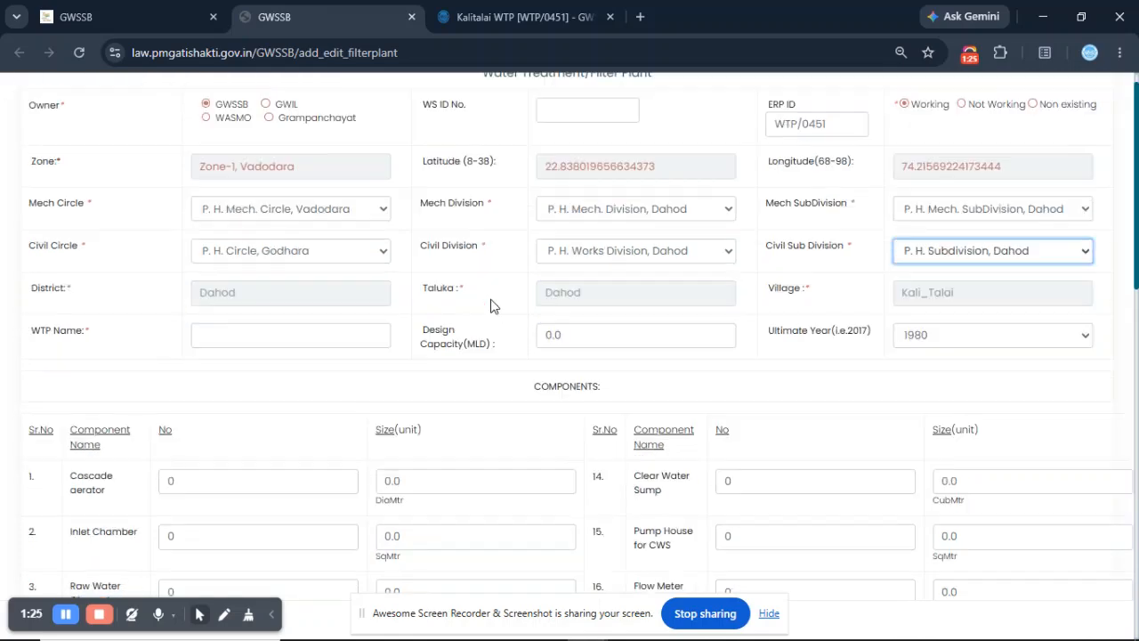
scroll(323, 288, "up", 3)
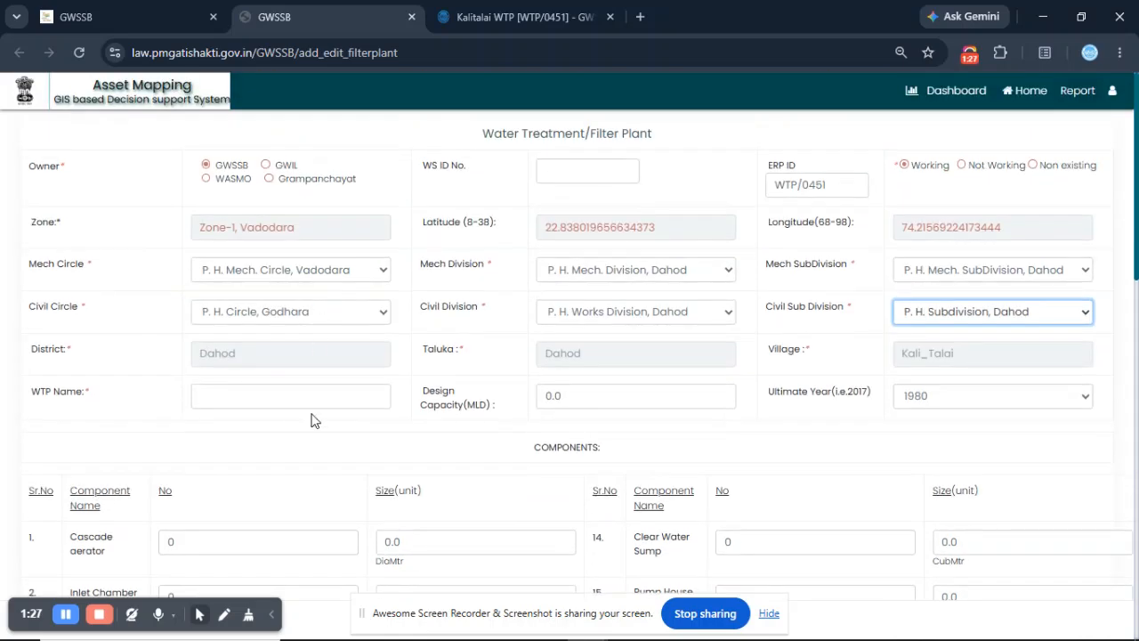
Step: Copy the plant name Kalitalai WTP from the Village Profile record into the form's WTP Name
left_click(271, 393)
left_click(458, 30)
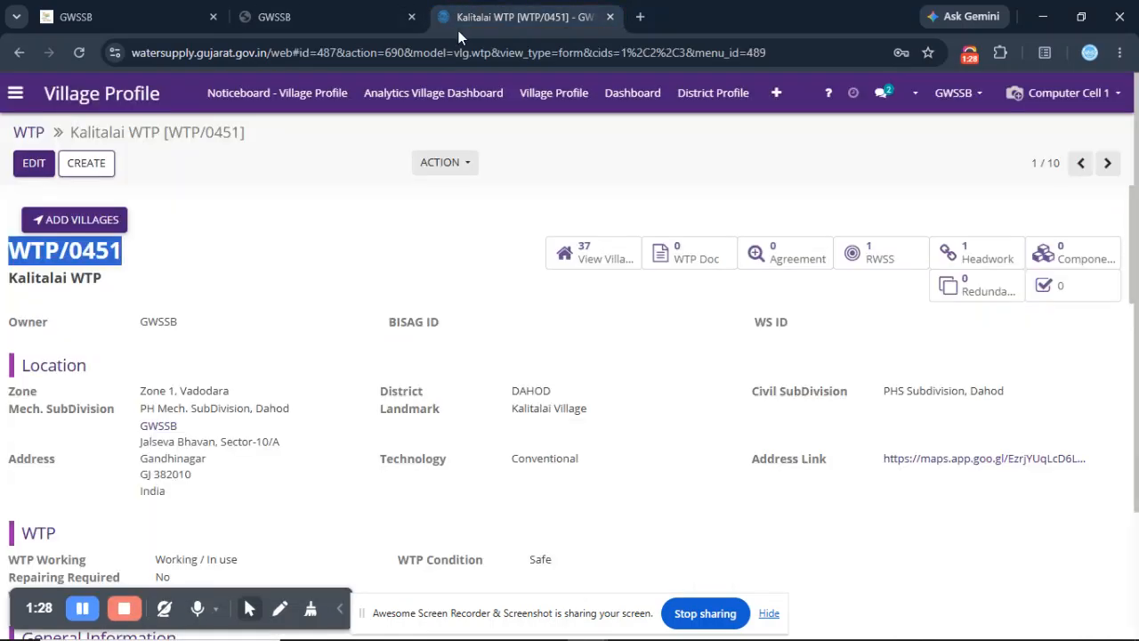
triple_click(66, 283)
key("ctrl+c")
left_click(267, 17)
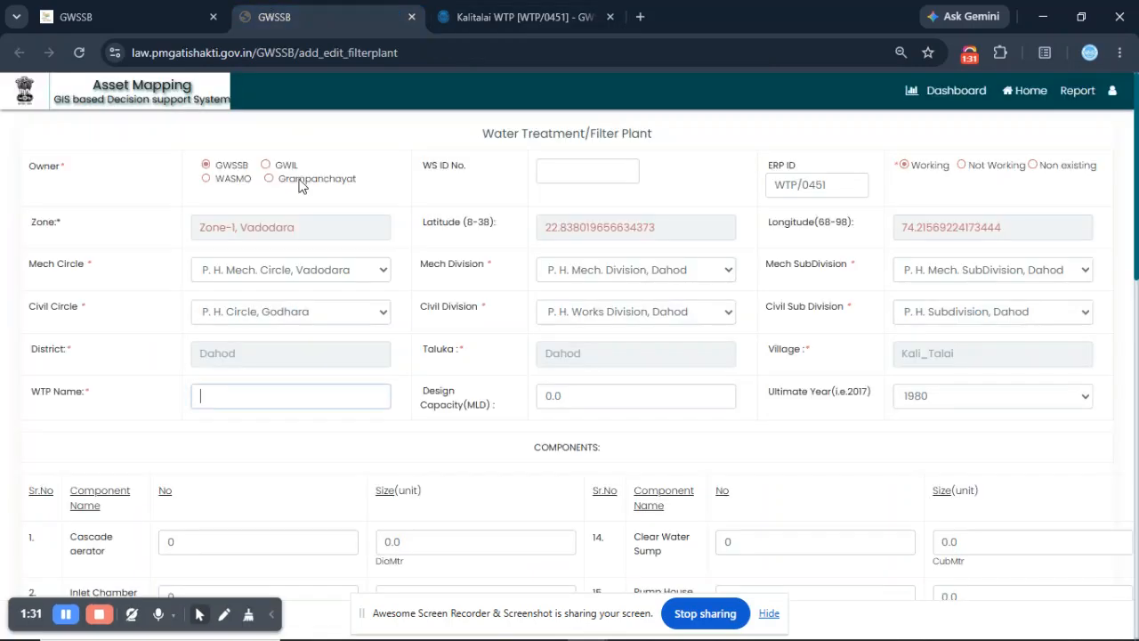
key("ctrl+v")
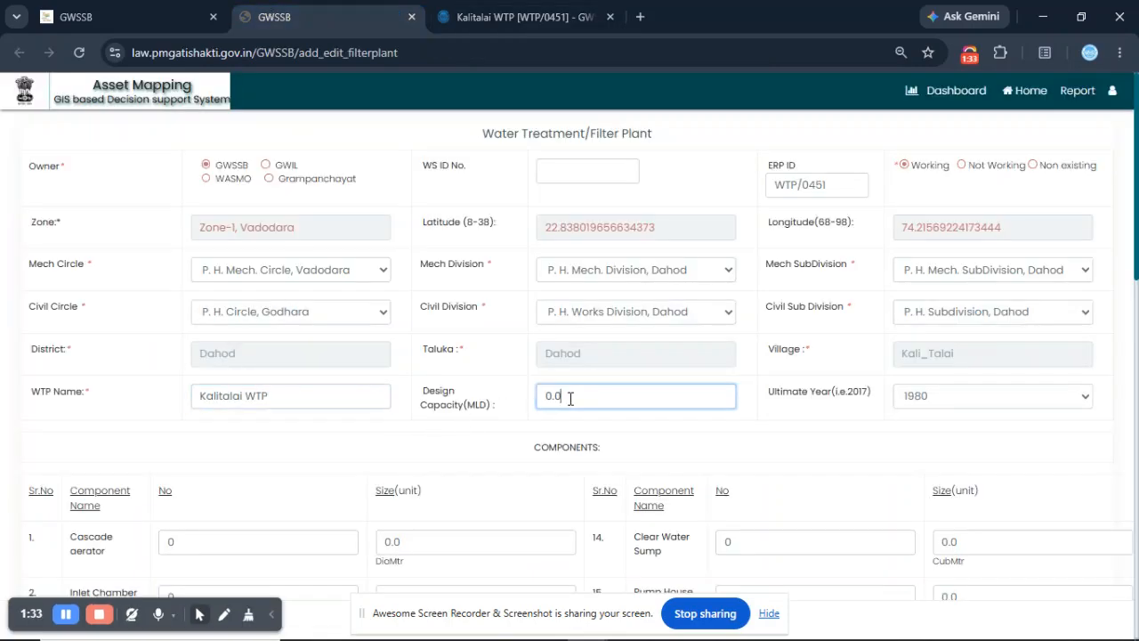
Step: Look up the capacity in the Village Profile record and set Design Capacity (MLD) to 26.50
double_click(570, 397)
left_click(575, 7)
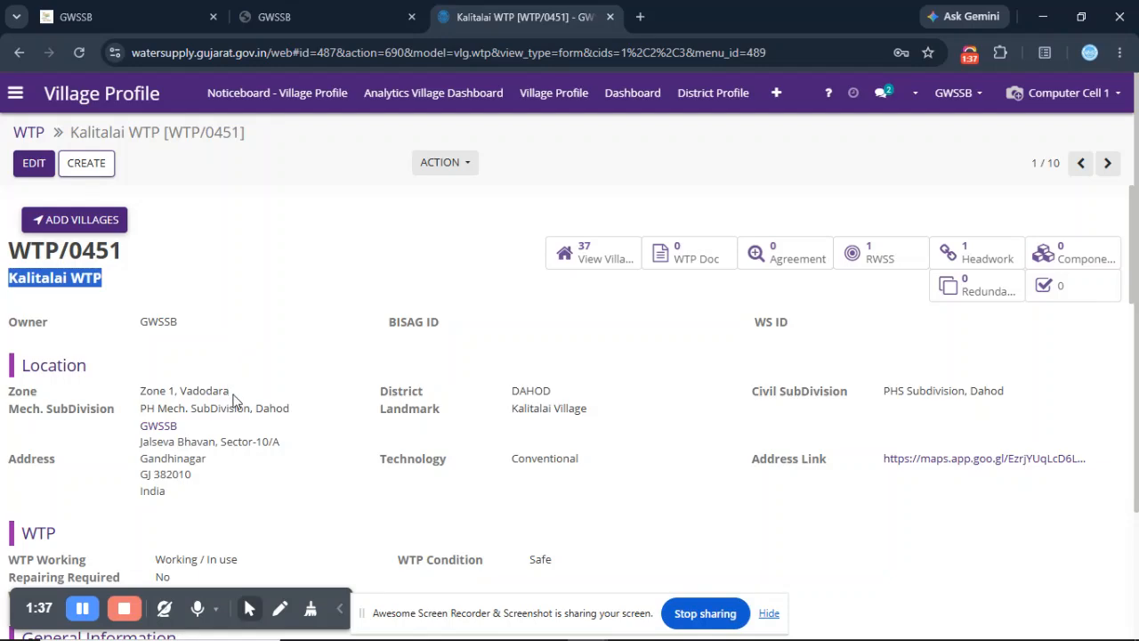
scroll(236, 445, "down", 3)
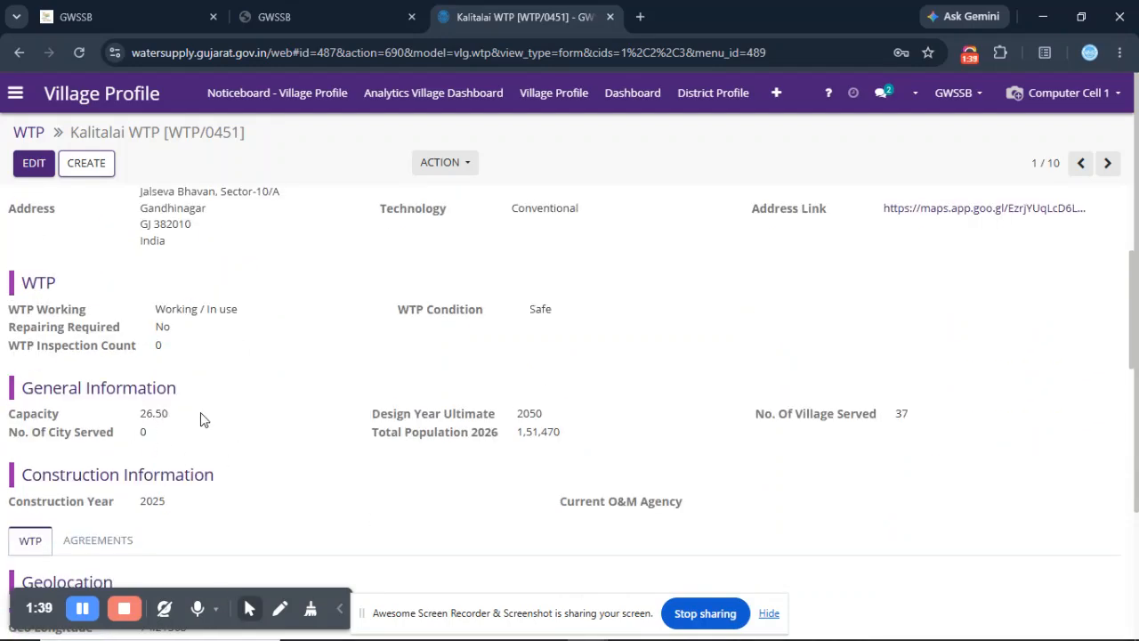
left_click(343, 11)
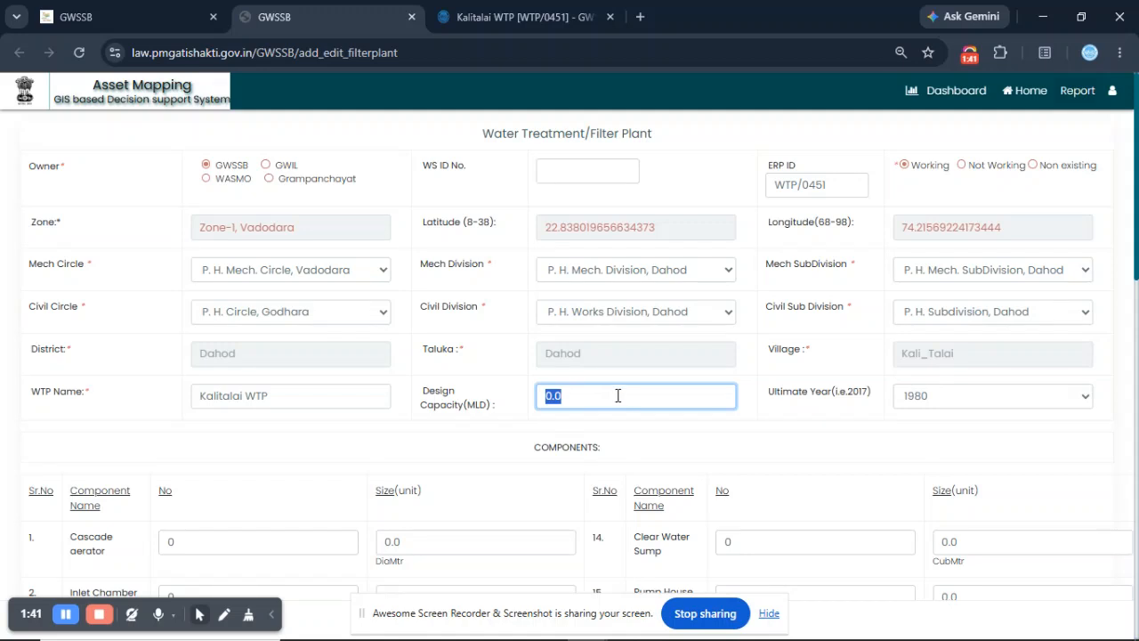
type("26.50")
Step: Check the ultimate design year in the Village Profile record and set Ultimate Year to 2050
left_click(521, 16)
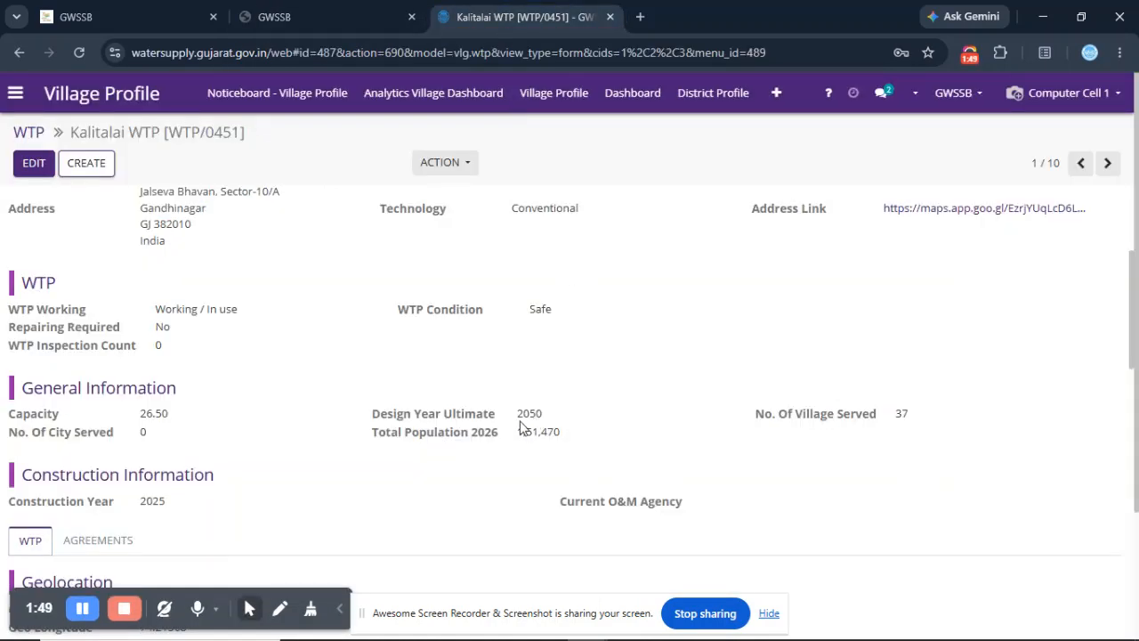
left_click(347, 16)
left_click(954, 401)
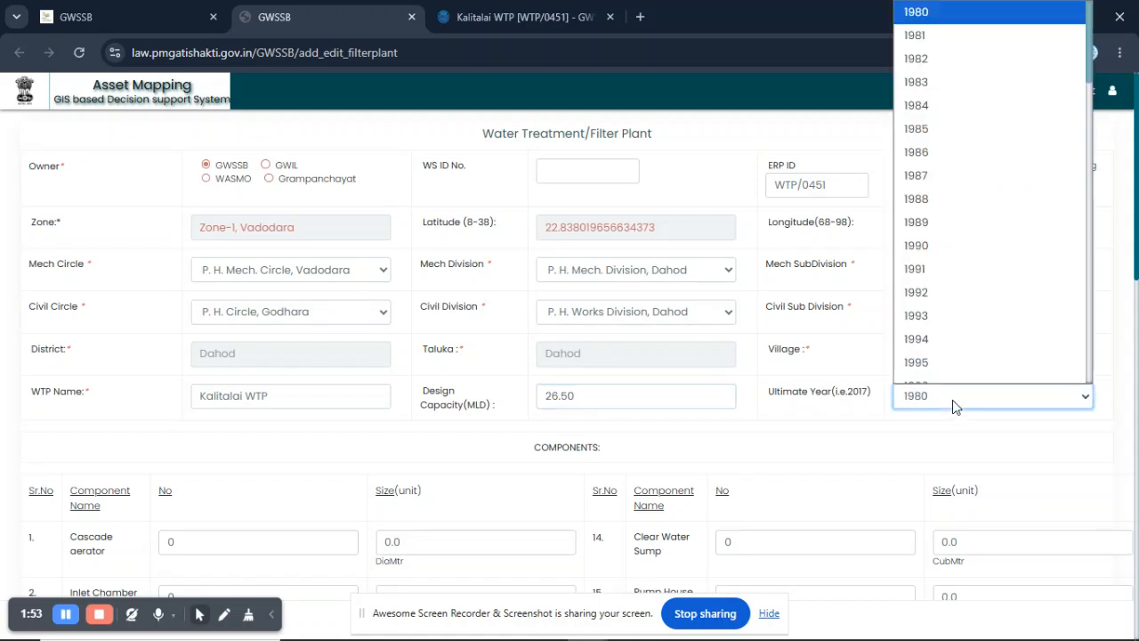
type("2000")
type("2050")
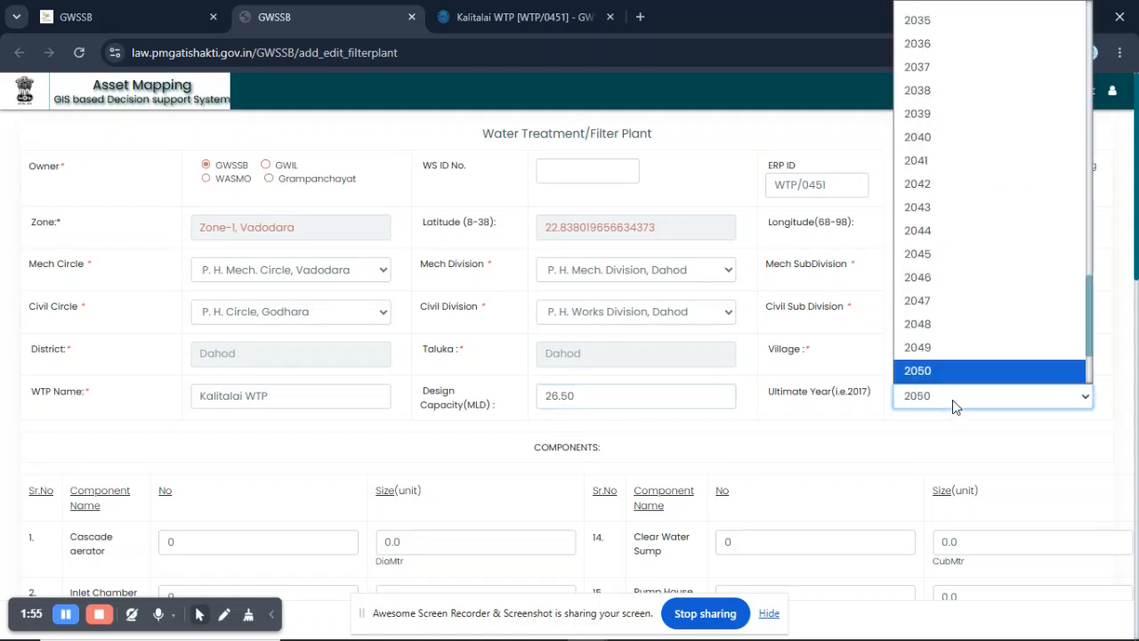
key("Return")
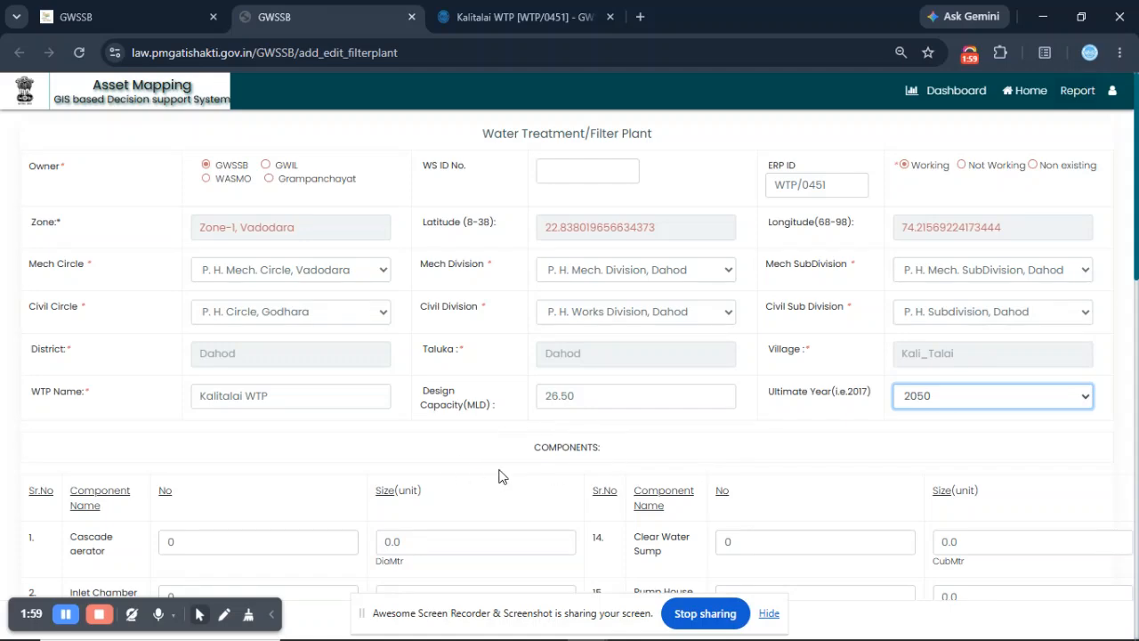
Step: Set the plant's Construction Year to 2025 in the filter plant form
scroll(511, 445, "down", 5)
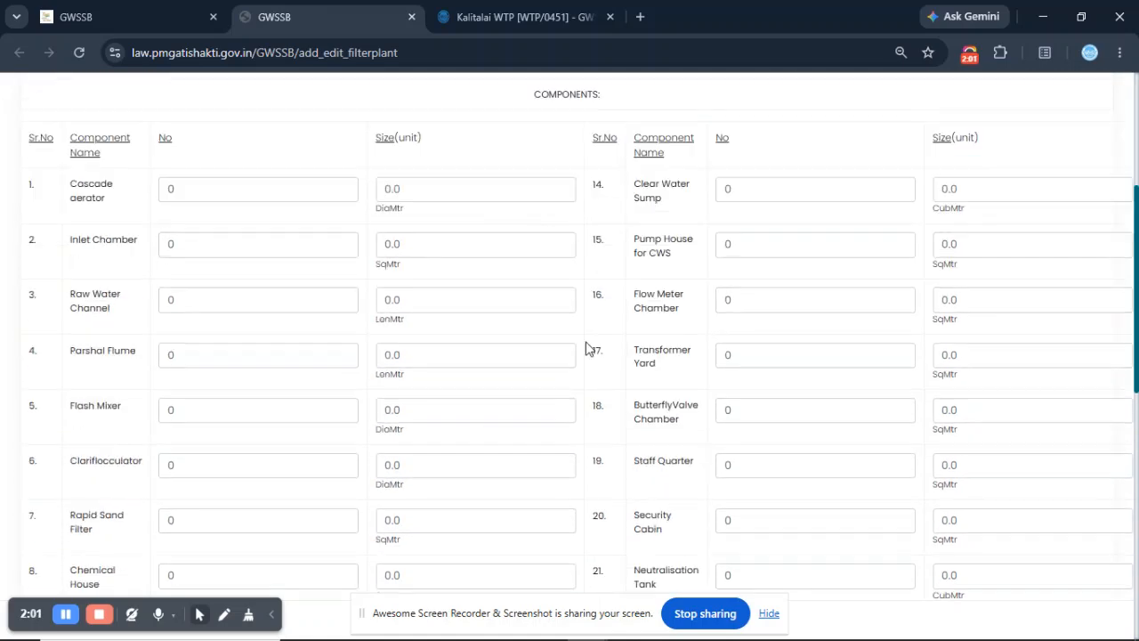
scroll(513, 381, "down", 5)
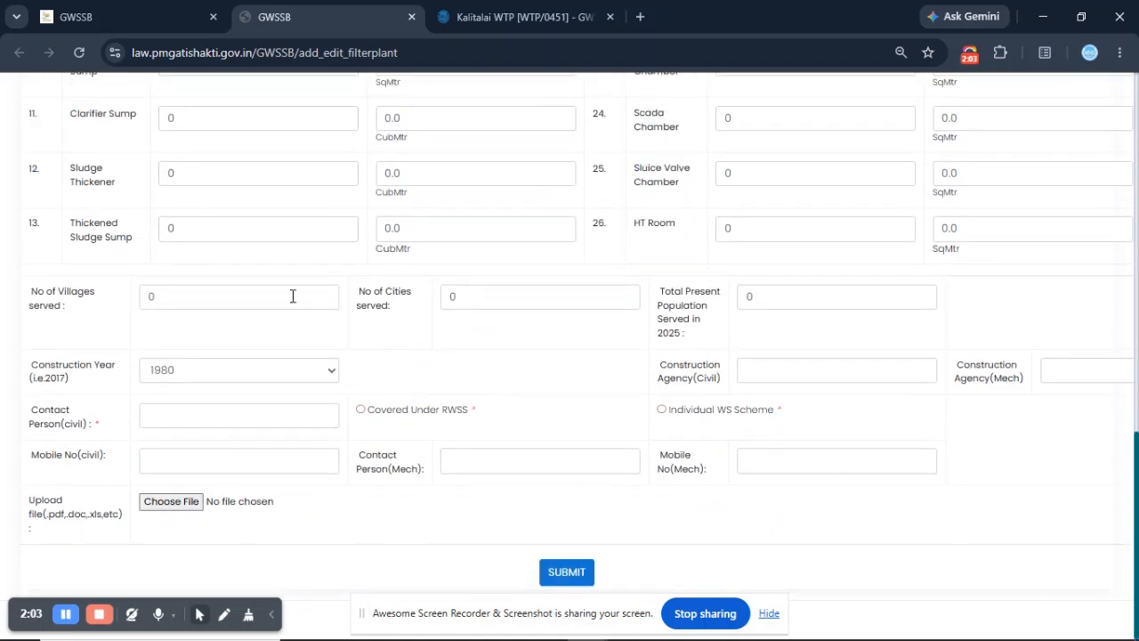
left_click(207, 373)
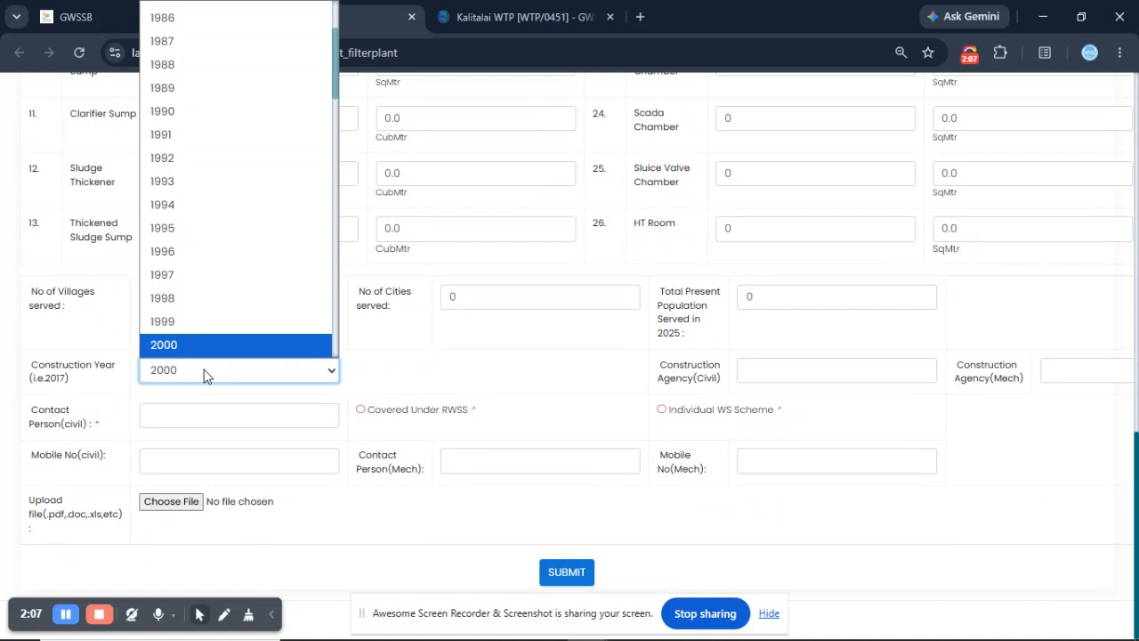
key("Down")
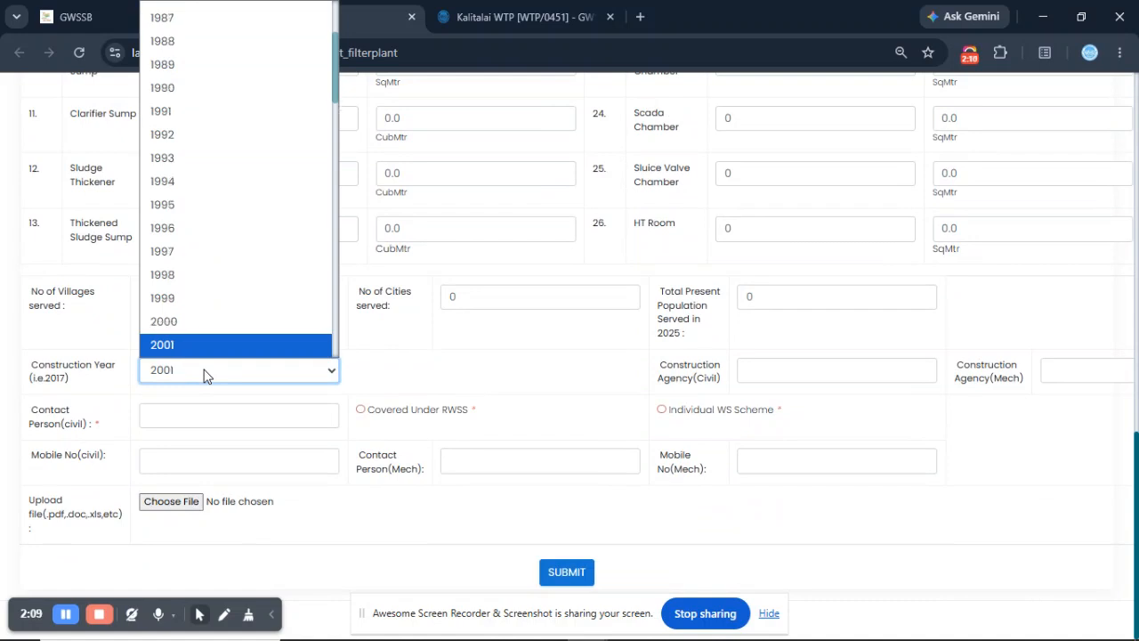
scroll(223, 295, "down", 10)
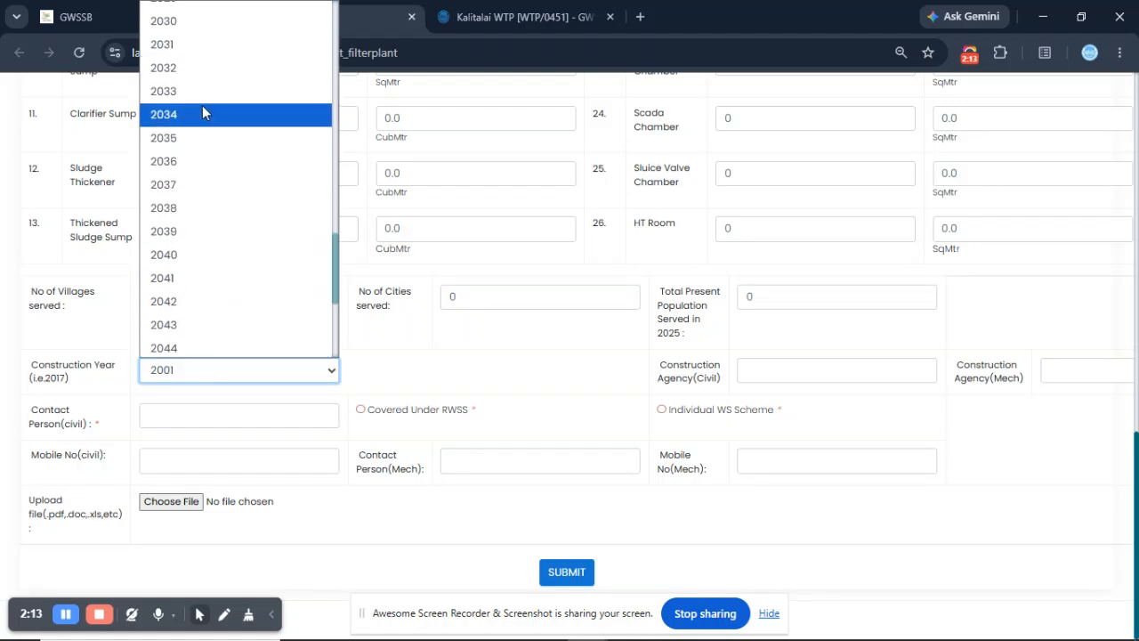
scroll(202, 105, "up", 5)
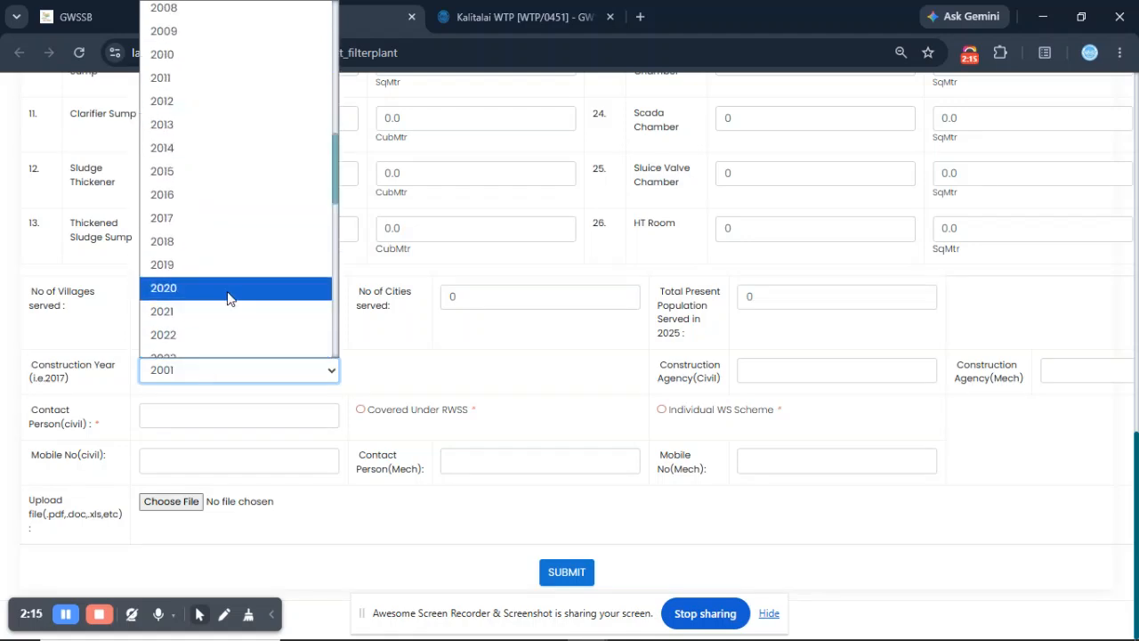
key("Down")
key("Down")
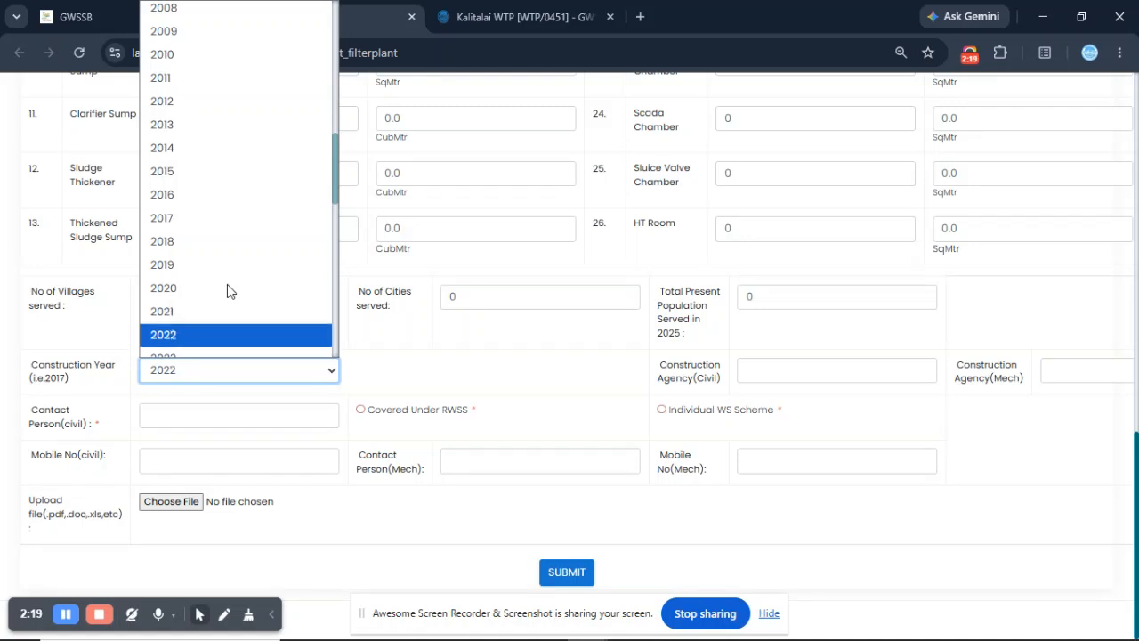
scroll(265, 281, "down", 5)
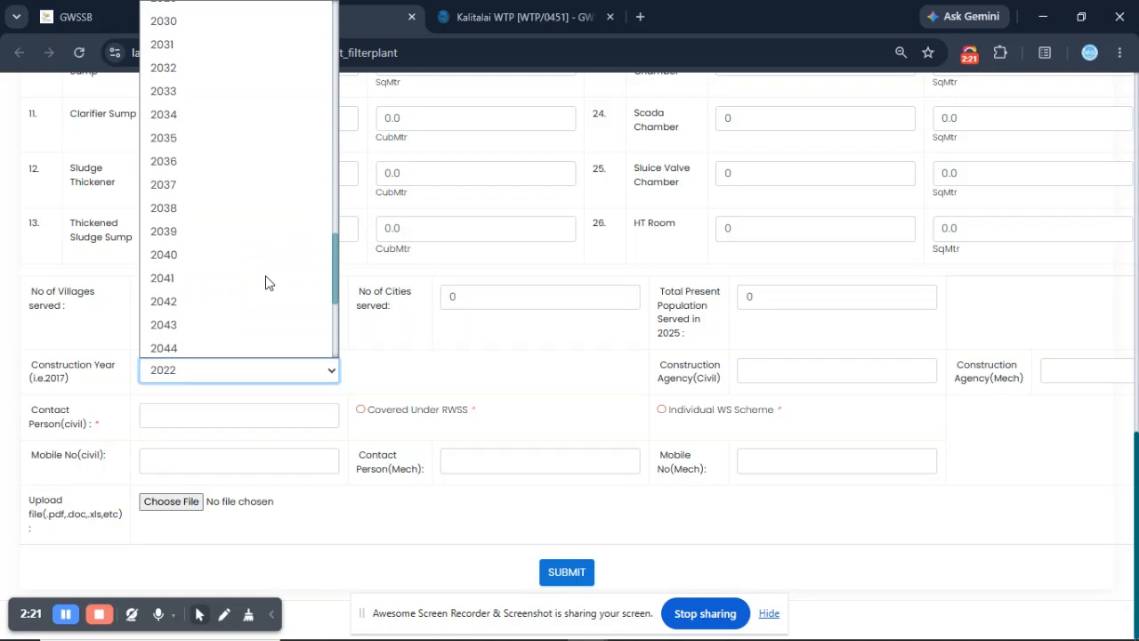
key("Up")
key("Up")
key("Up")
key("Up")
key("Up")
key("Up")
key("Up")
key("Up")
key("Up")
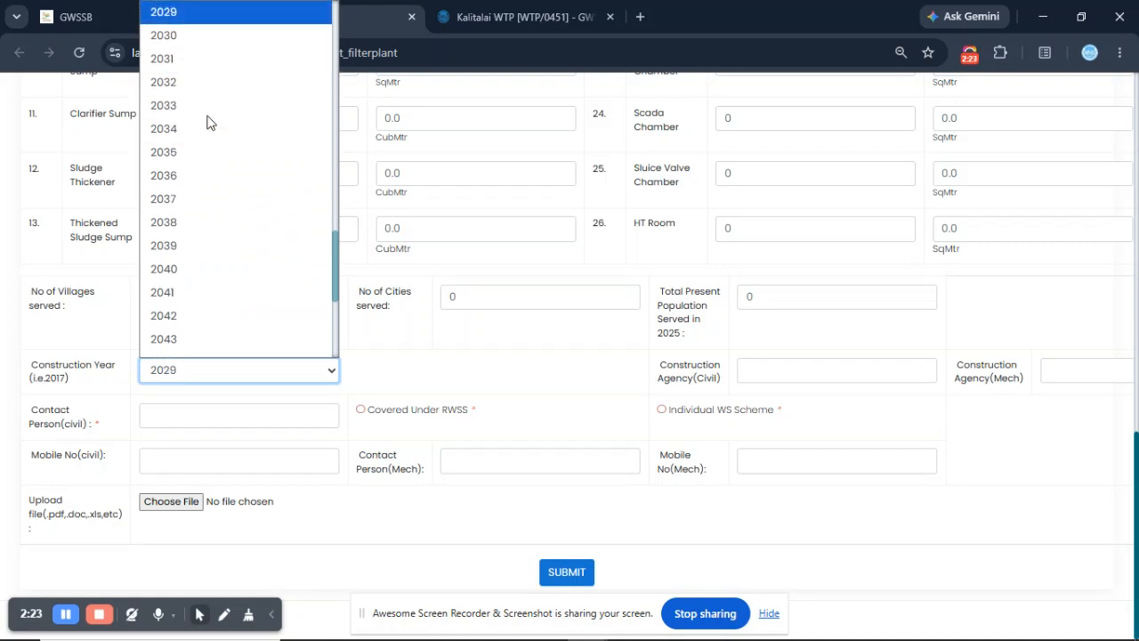
key("Return")
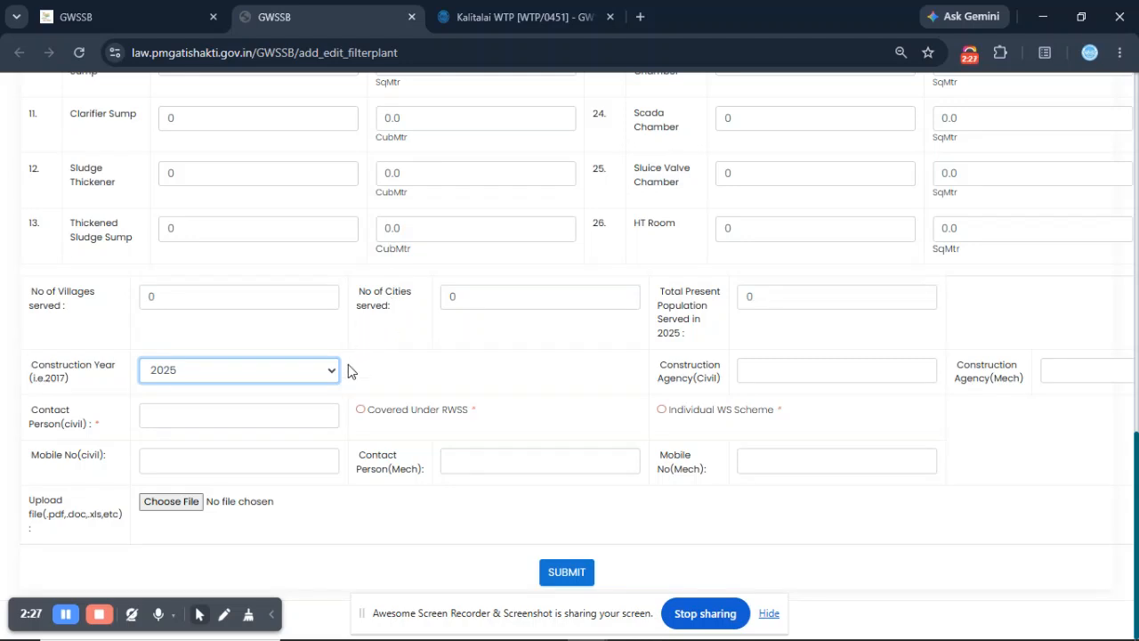
Step: Enter the placeholder XYZ as civil contact person, mark the plant as Covered Under RWSS, and choose Patadungri RWSS as RWSS Name
left_click(201, 415)
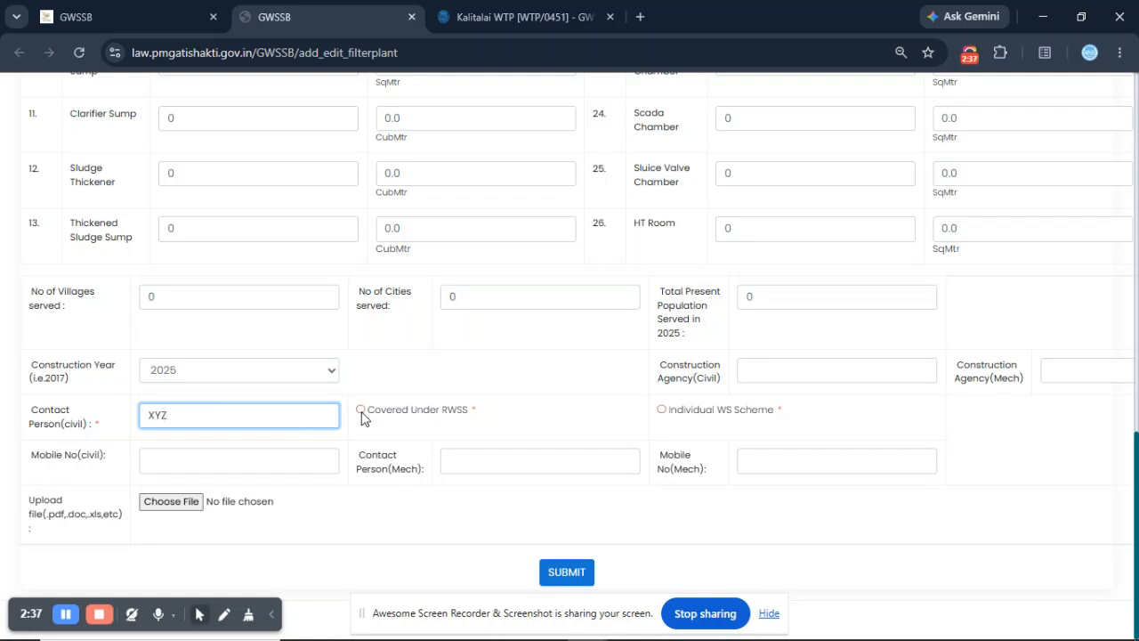
left_click(361, 411)
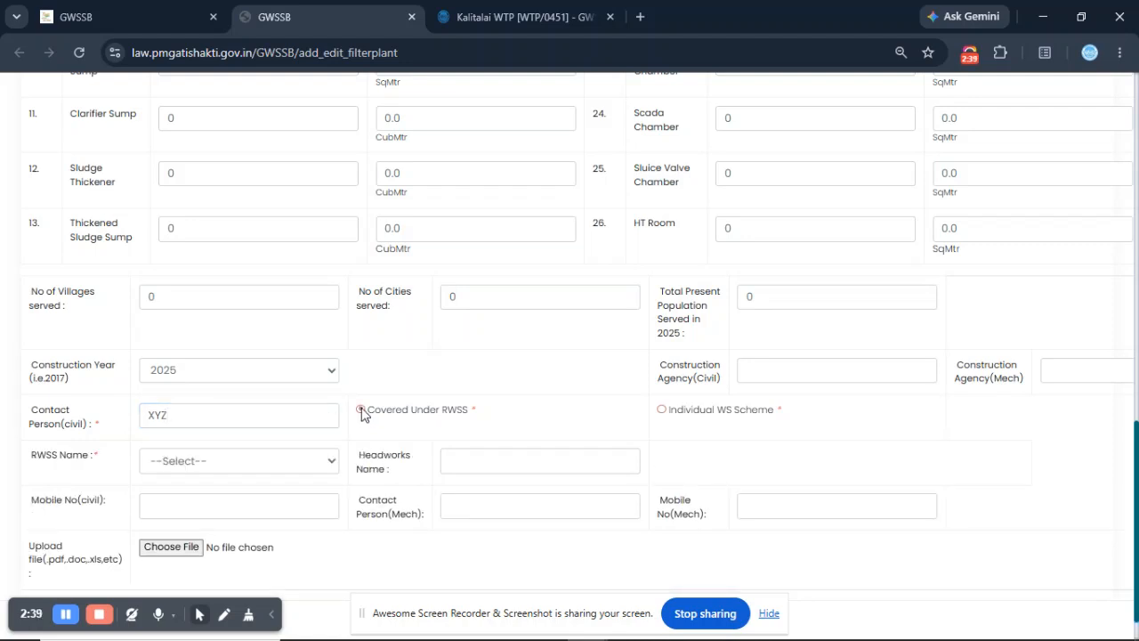
left_click(241, 462)
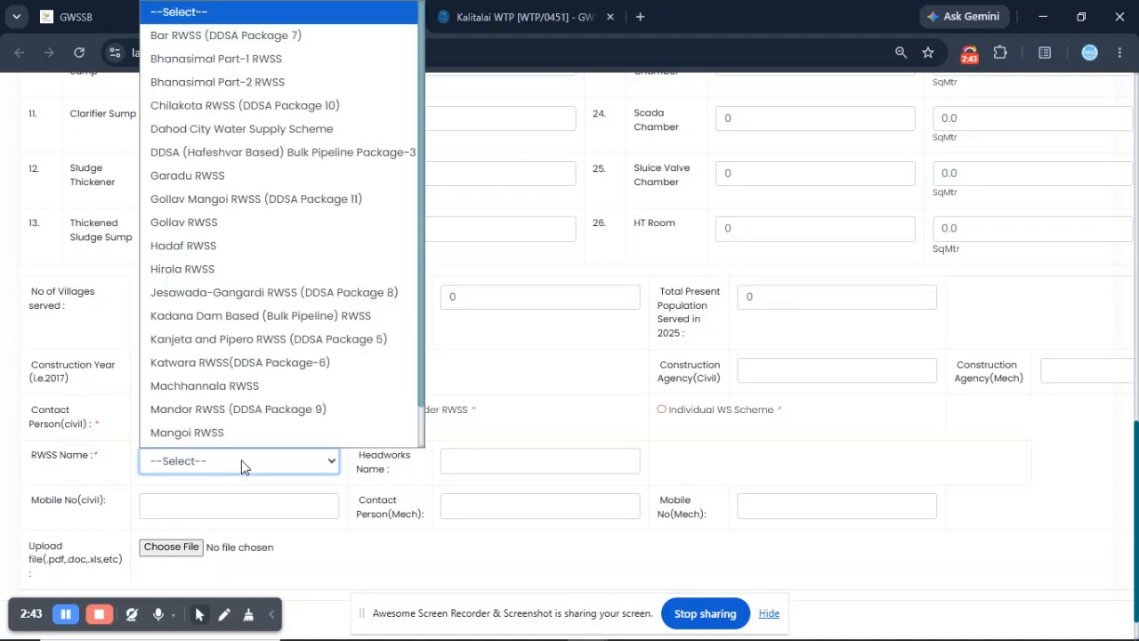
scroll(311, 361, "down", 1)
left_click(253, 410)
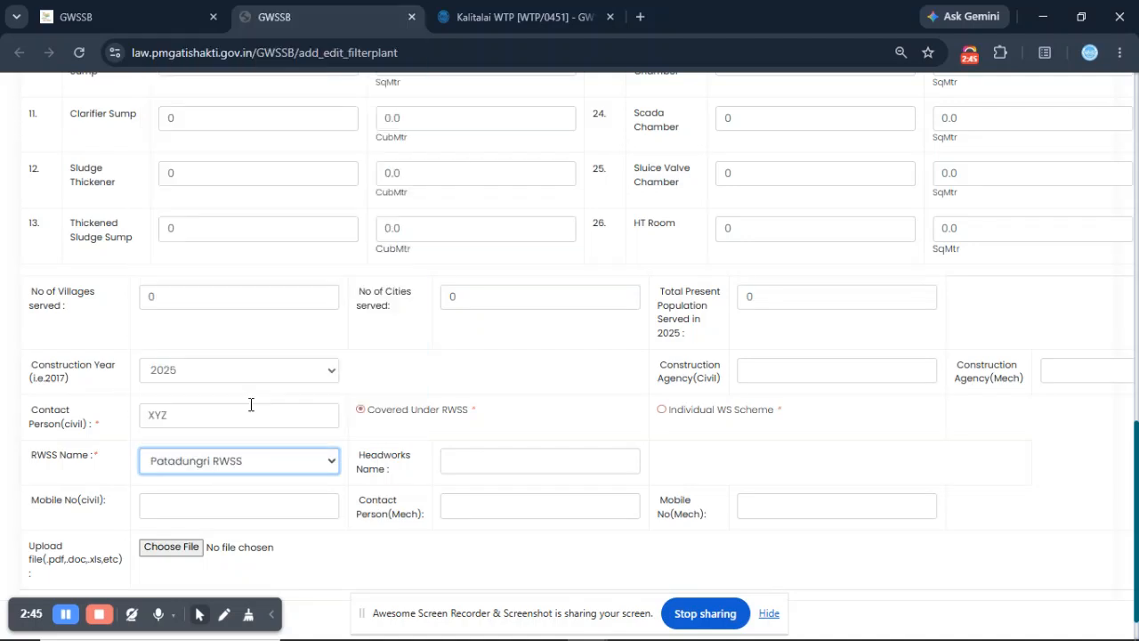
Step: Copy the headworks name Kalitalai CWS HW, without its code, from the Village Profile record into the form's Headworks Name
left_click(534, 18)
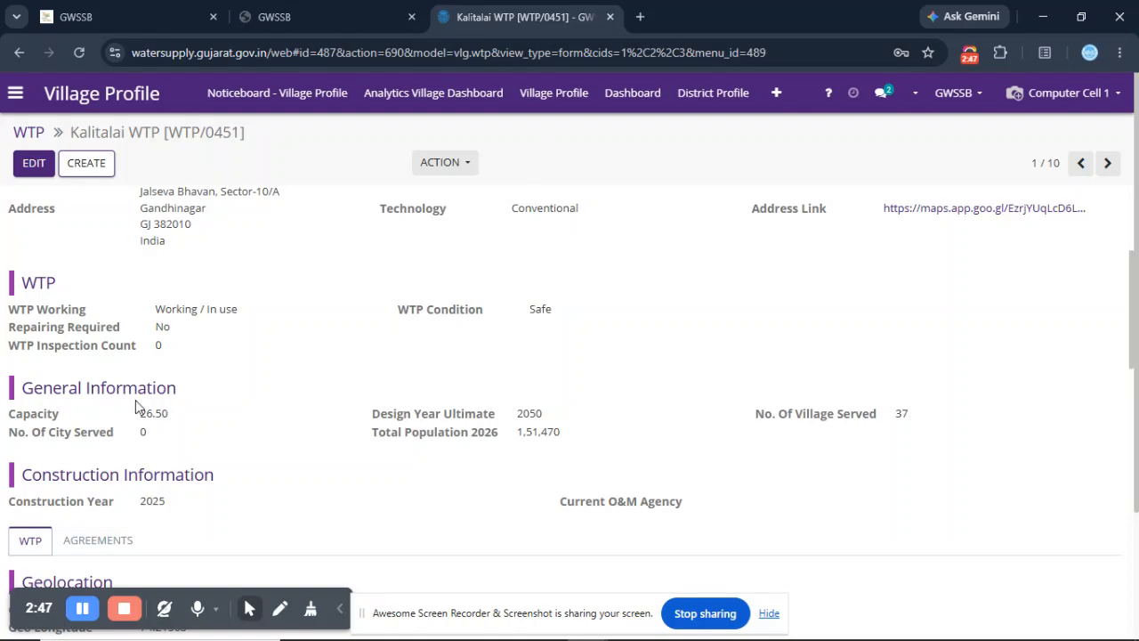
scroll(150, 403, "down", 3)
scroll(238, 455, "down", 3)
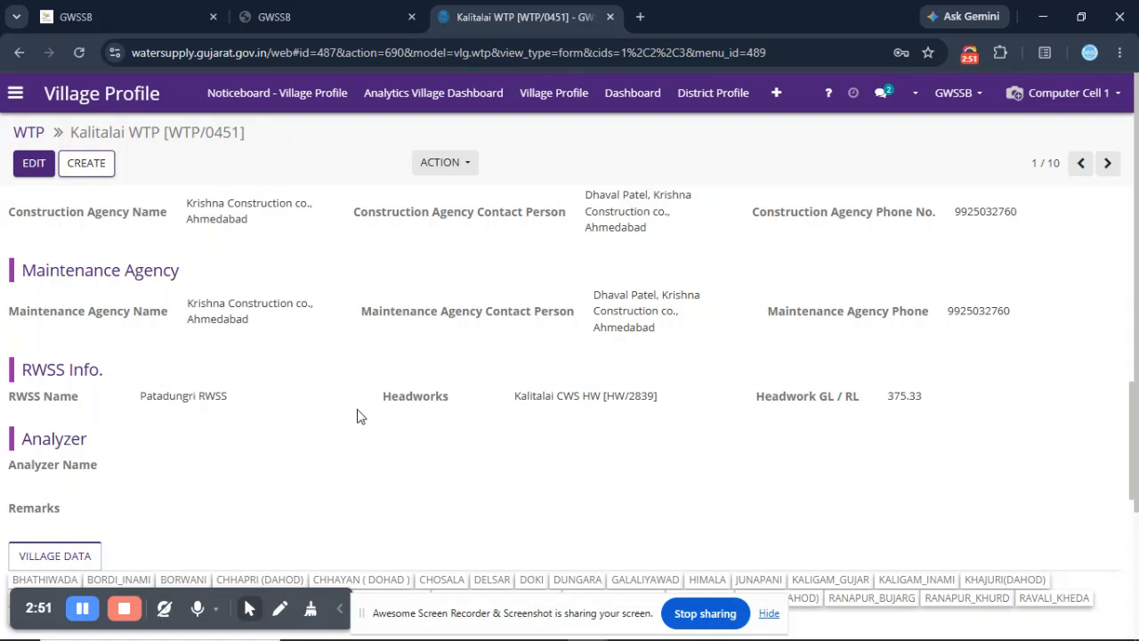
left_click_drag(601, 400, 511, 397)
key("ctrl+c")
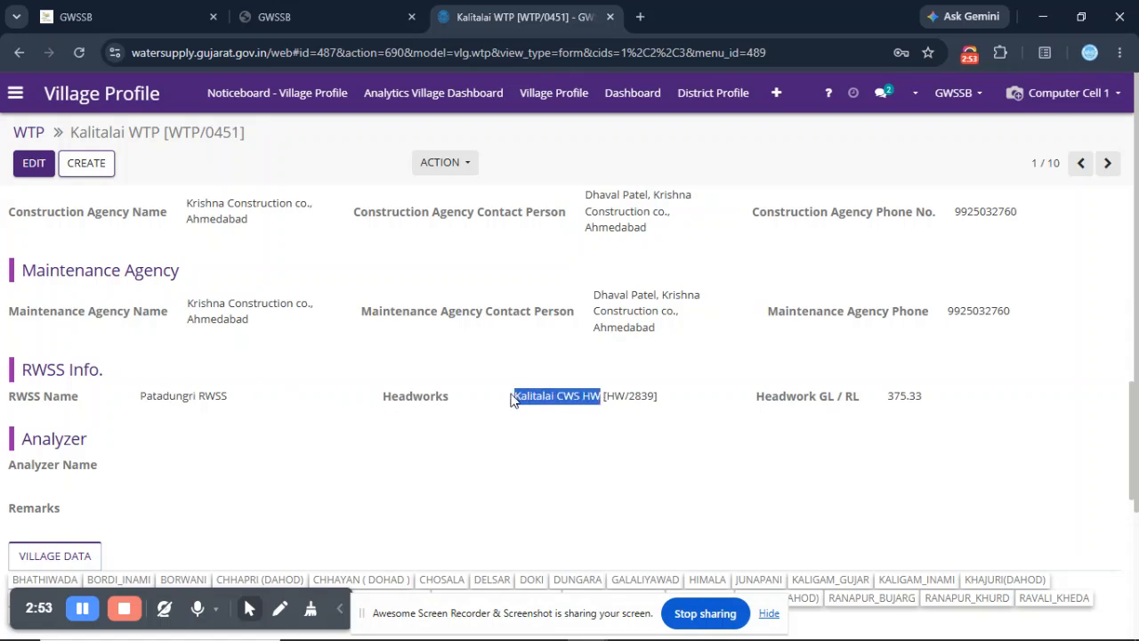
left_click(383, 16)
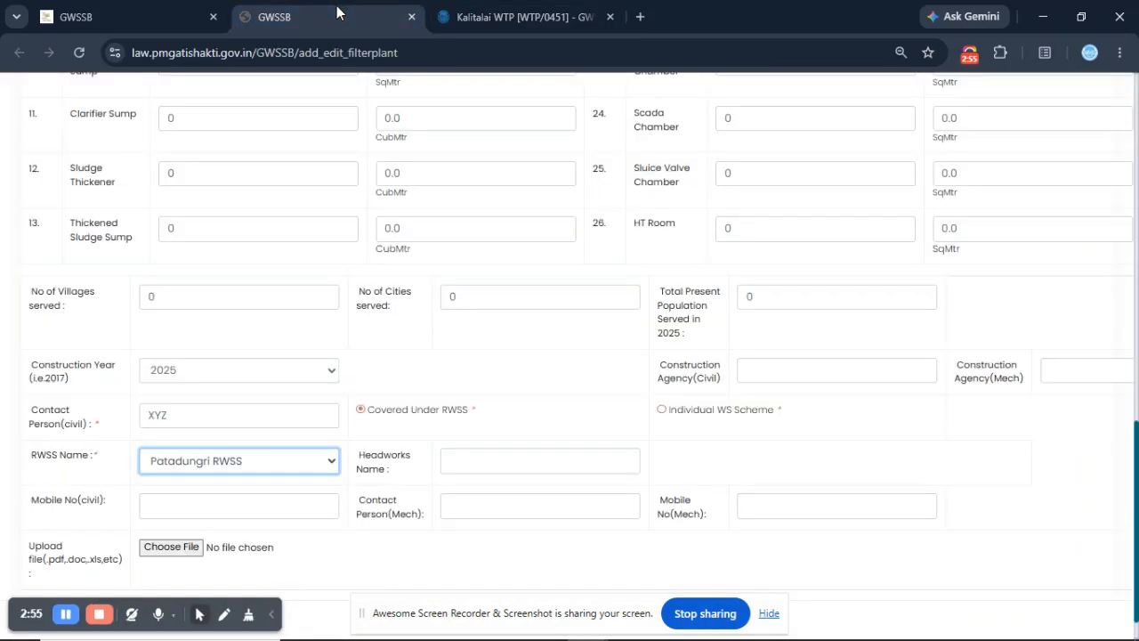
left_click(486, 461)
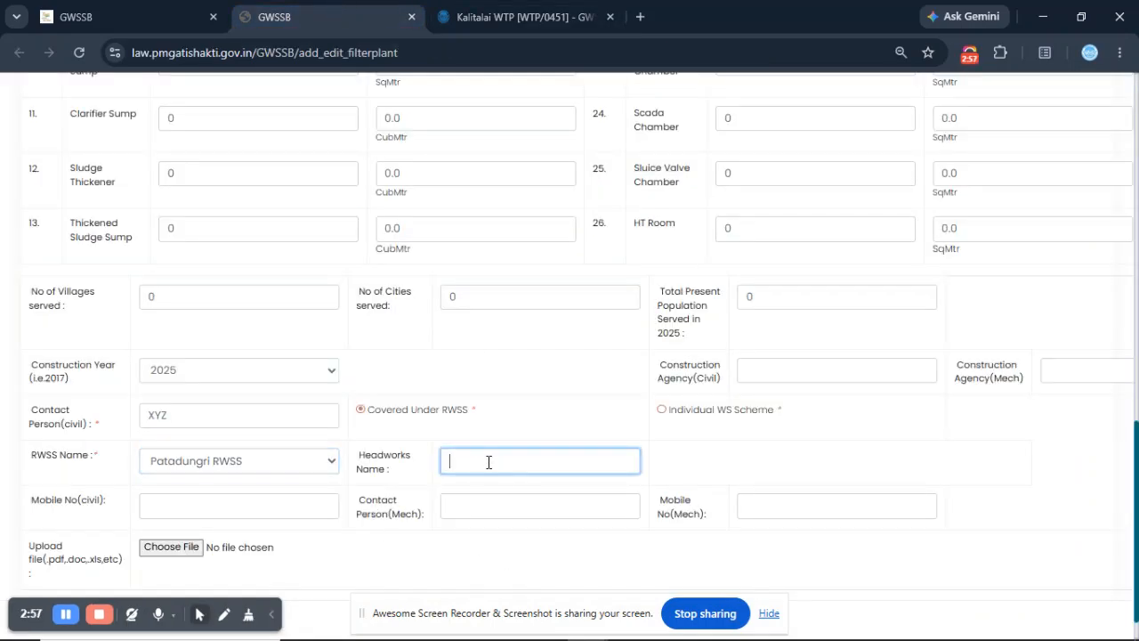
key("ctrl+v")
Step: Submit the completed filter plant form and dismiss the save confirmation
scroll(487, 465, "down", 1)
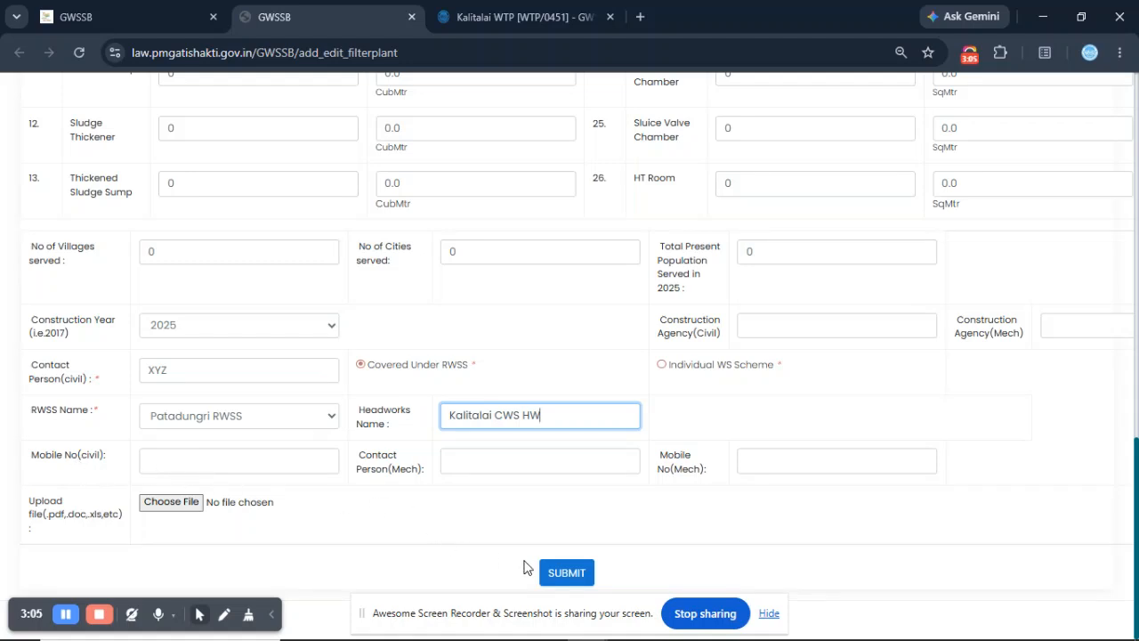
left_click(554, 575)
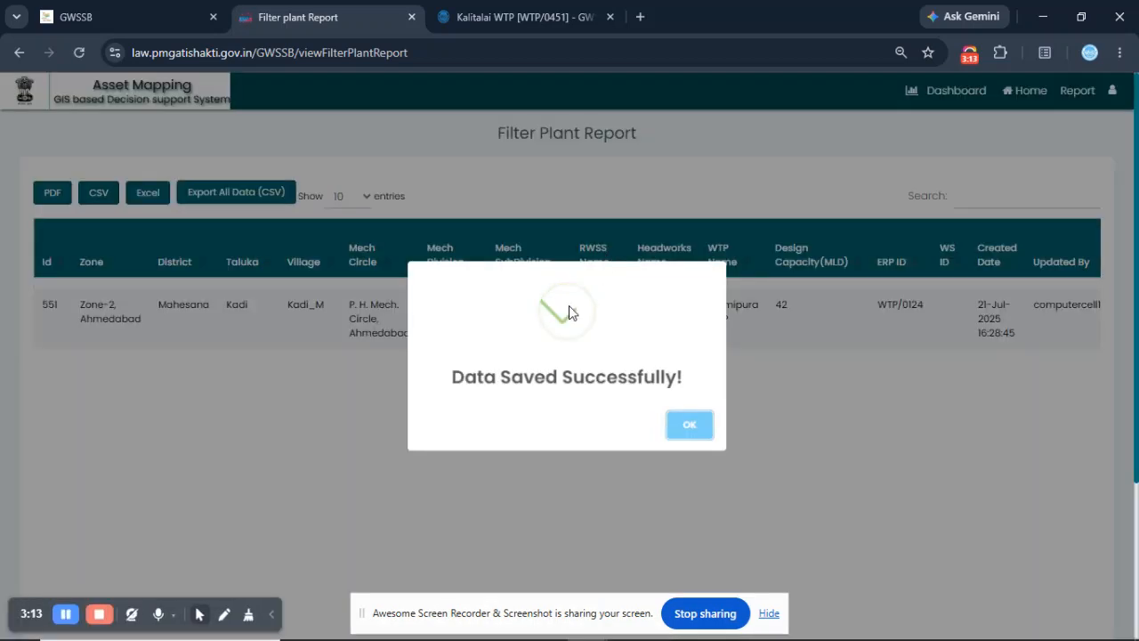
left_click(681, 428)
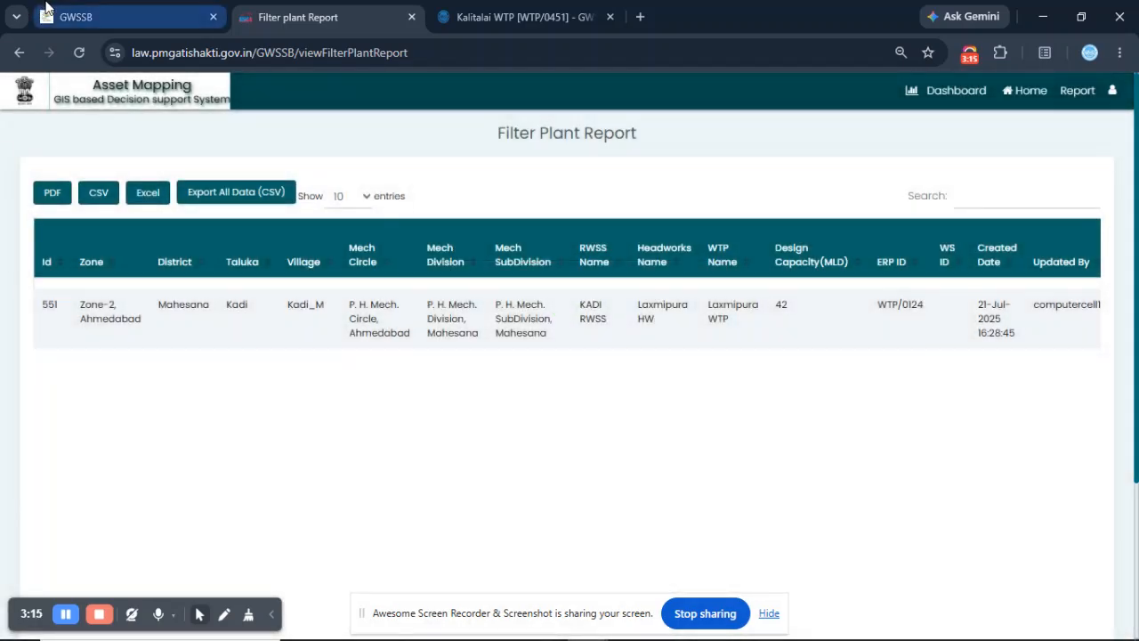
Step: Return to the asset map and close the Add Geometry Point options around the Kalitalai plant
left_click(128, 18)
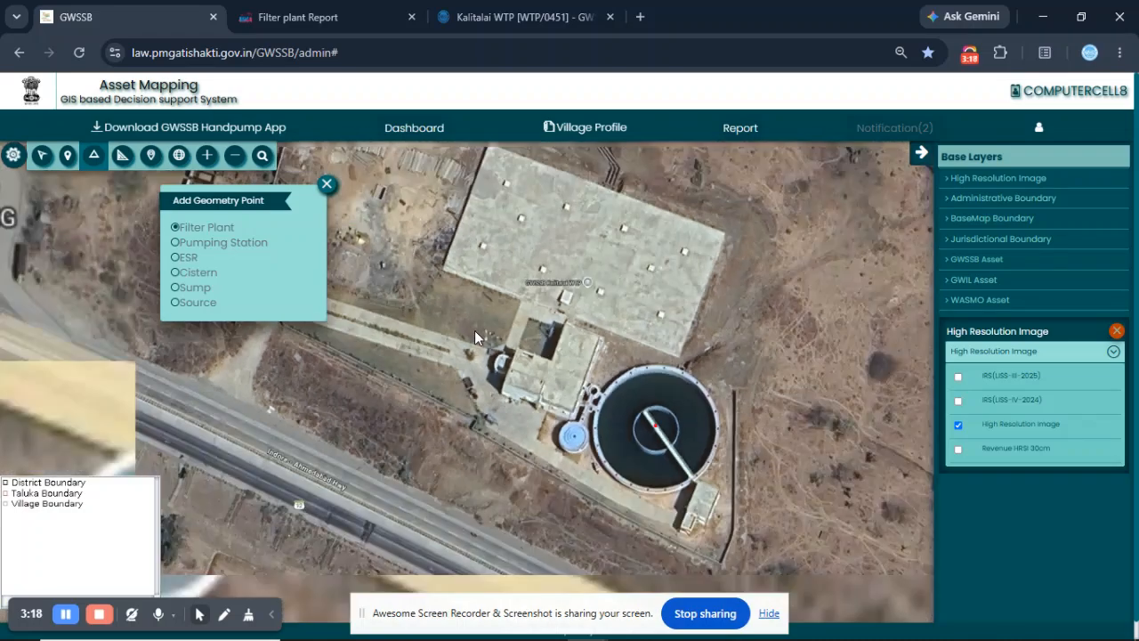
scroll(475, 330, "down", 2)
left_click(327, 185)
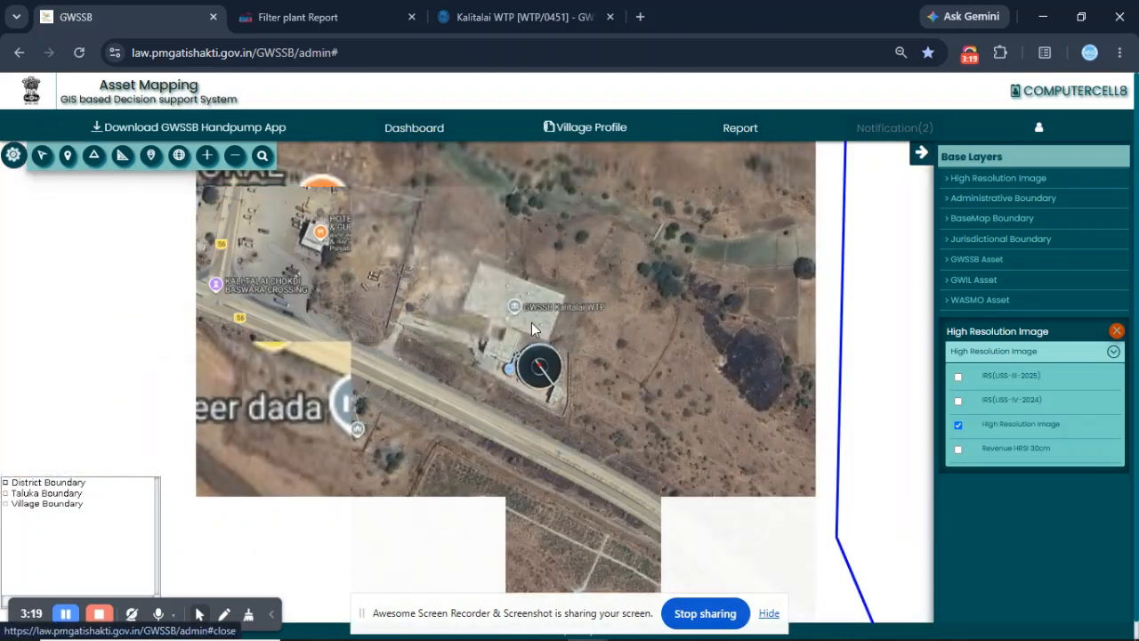
scroll(539, 354, "up", 2)
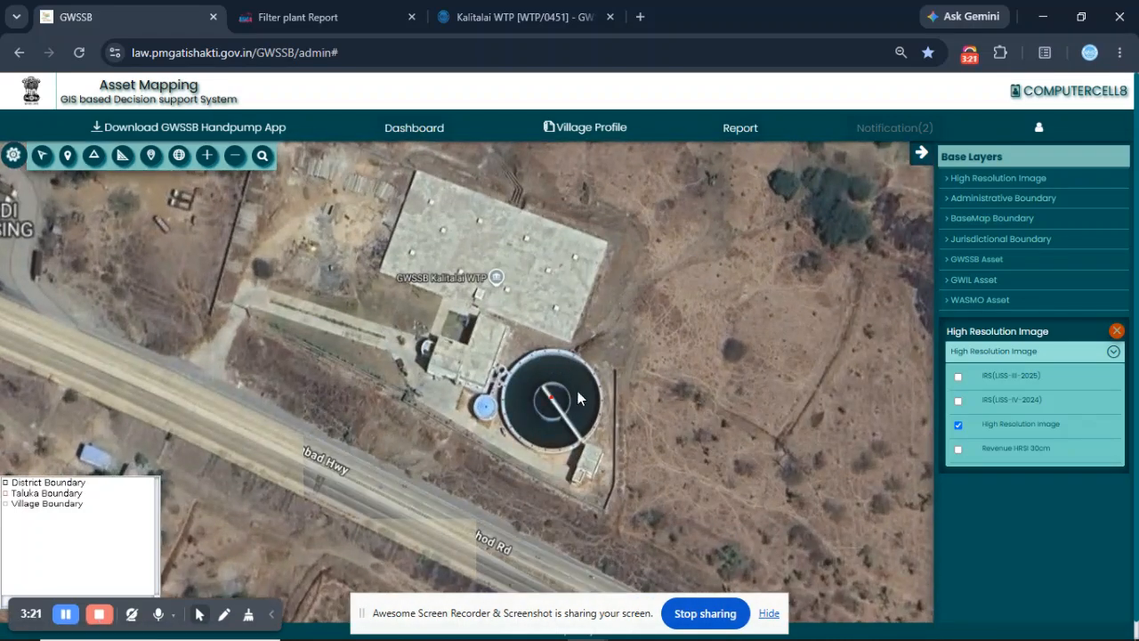
Step: Replace the High Resolution Image layer list with the GWSSB Asset list, turn on Filter Data, and refresh the map at the plant
left_click(1115, 330)
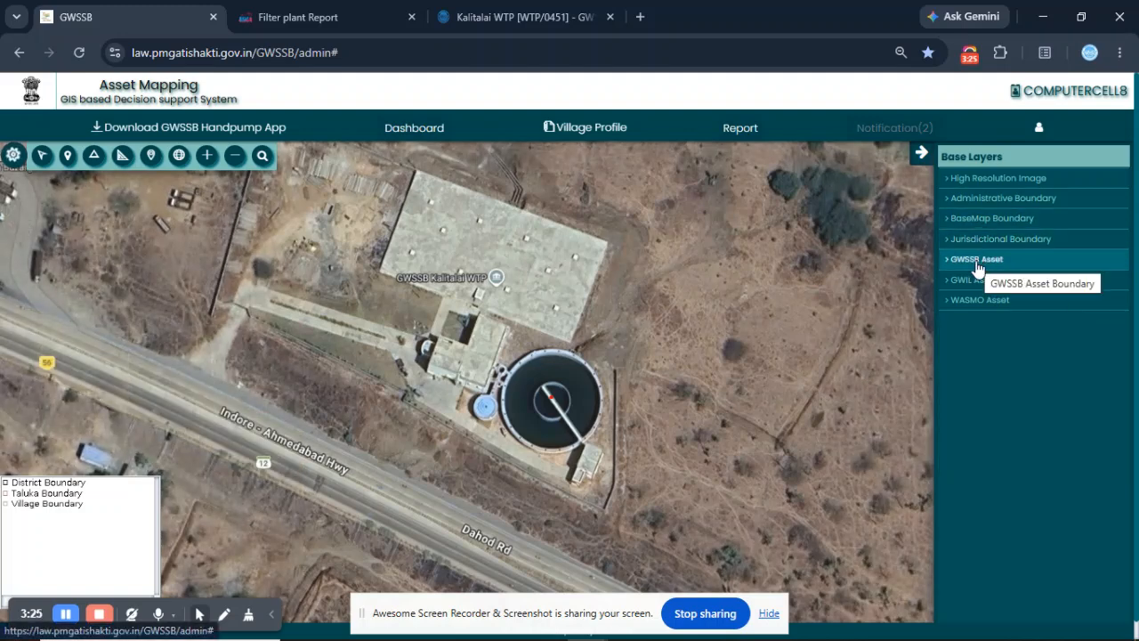
left_click(977, 263)
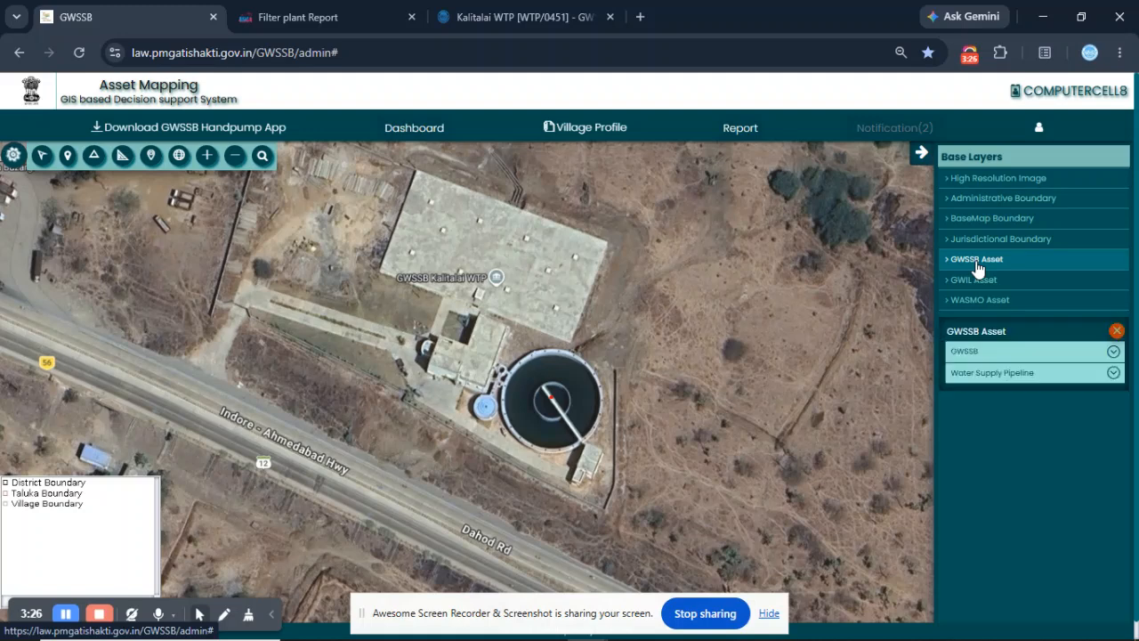
left_click(989, 356)
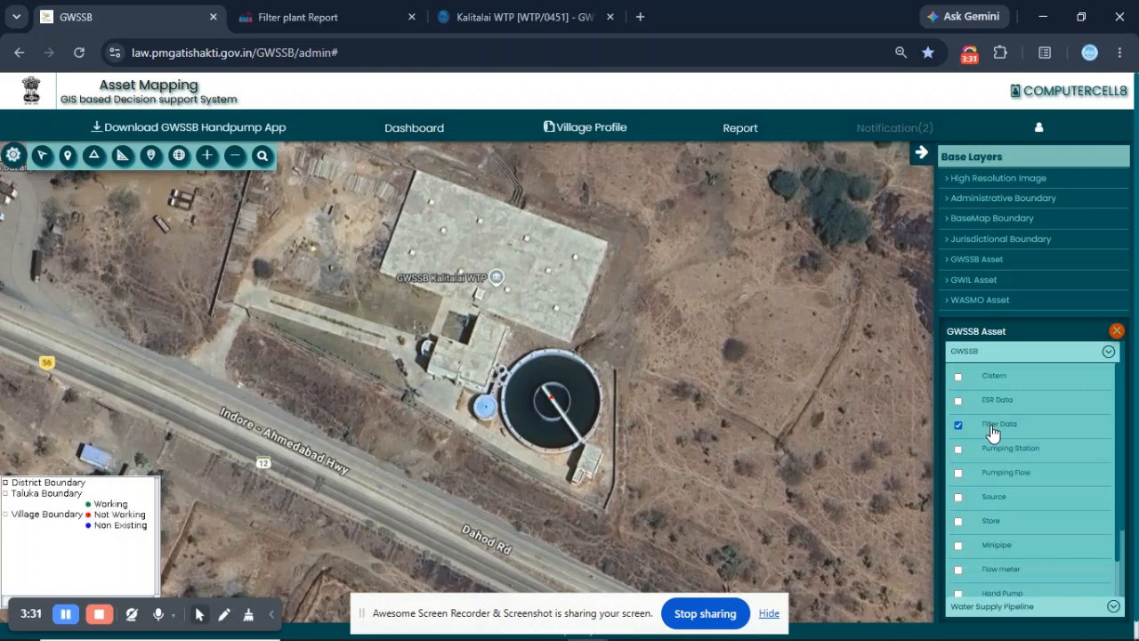
scroll(606, 418, "down", 1)
scroll(599, 420, "up", 1)
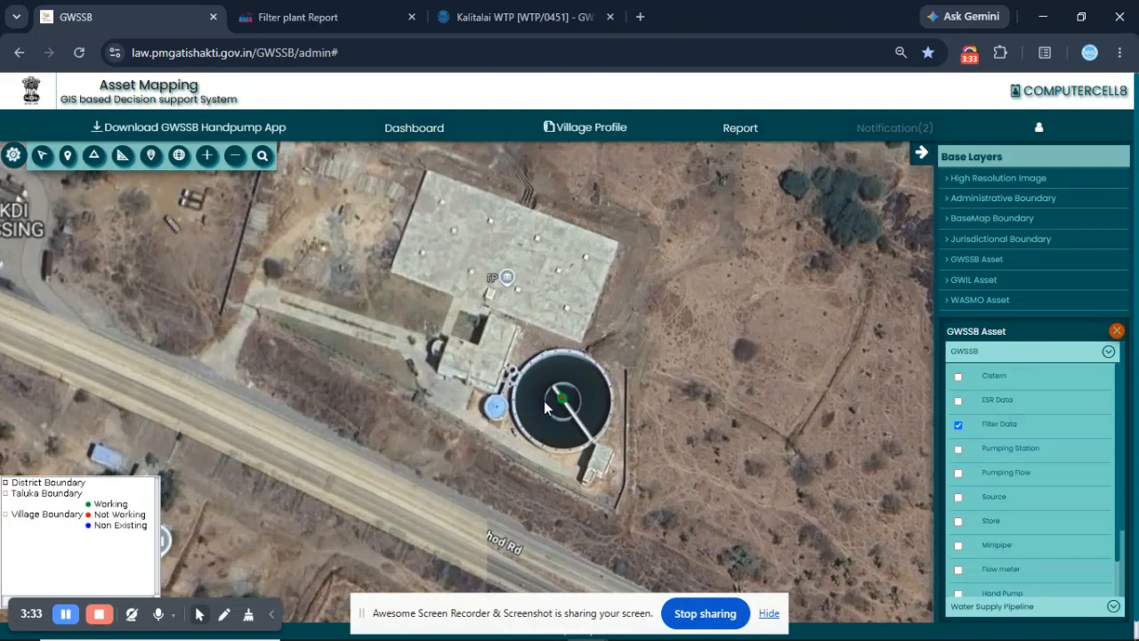